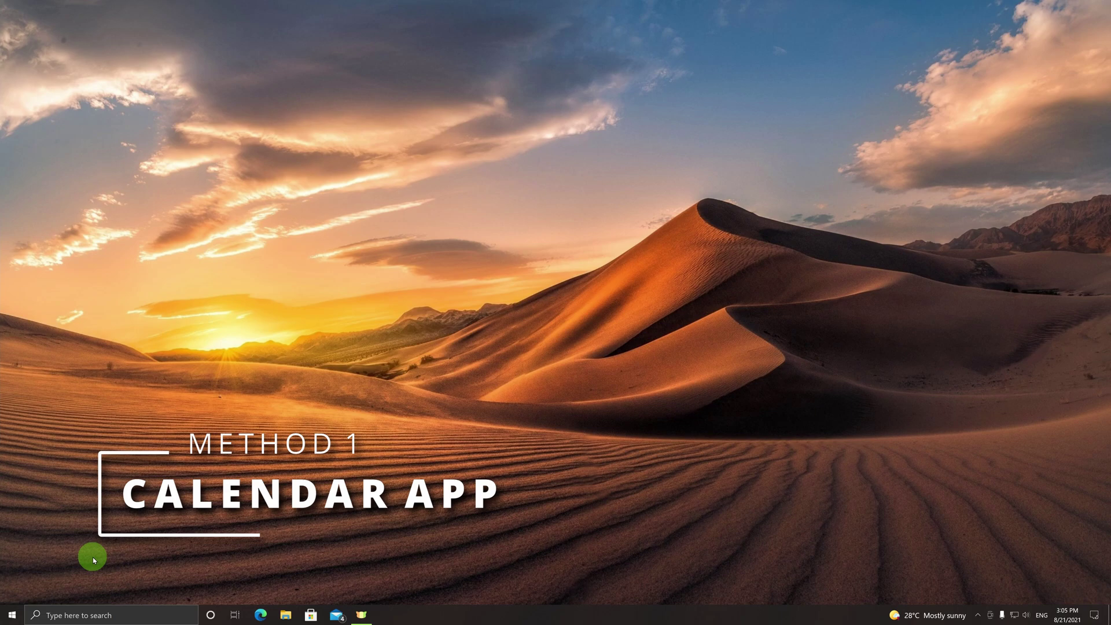
Launch Calendar from the Start menu app list and position its window on the August 2021 month view
{"action": "left_click", "coordinate": [13, 613]}
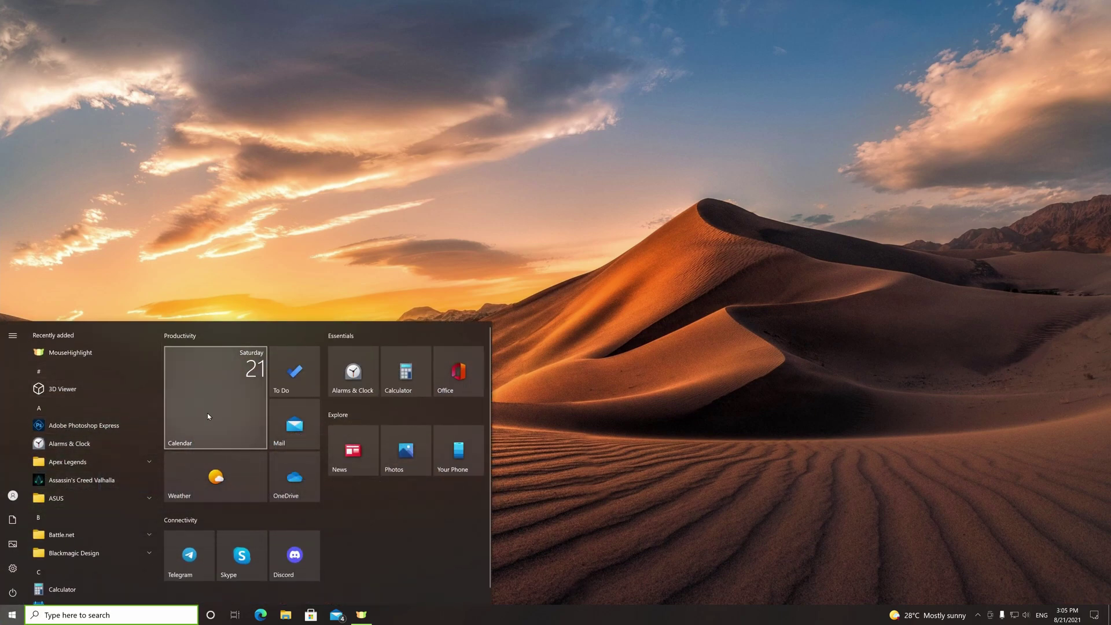
{"action": "scroll", "coordinate": [91, 588], "scroll_direction": "down", "scroll_amount": 1}
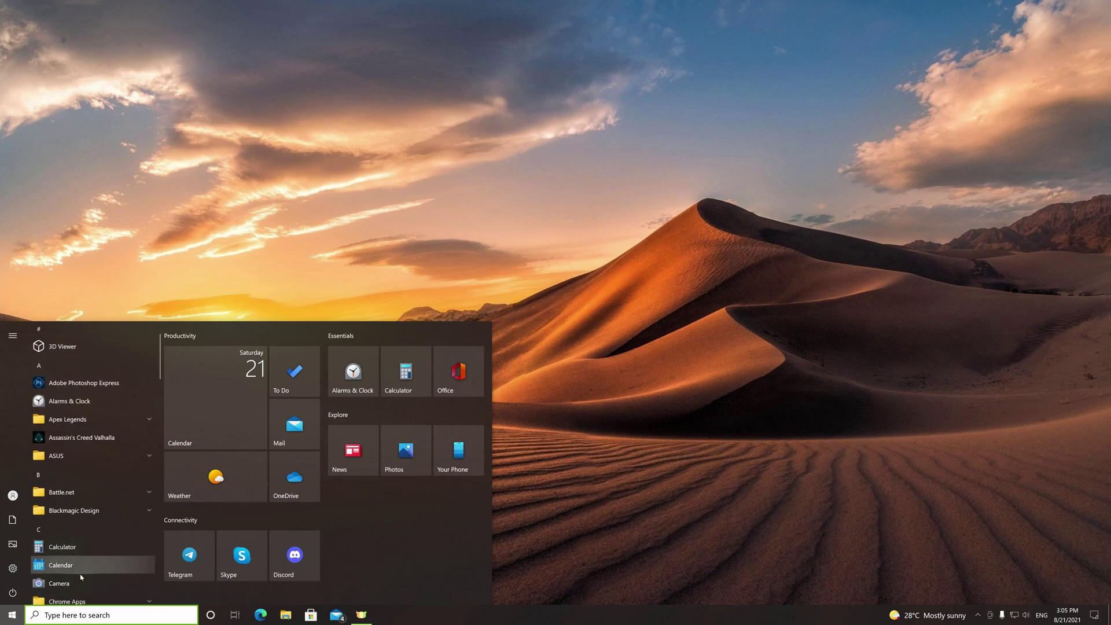
{"action": "left_click", "coordinate": [61, 566]}
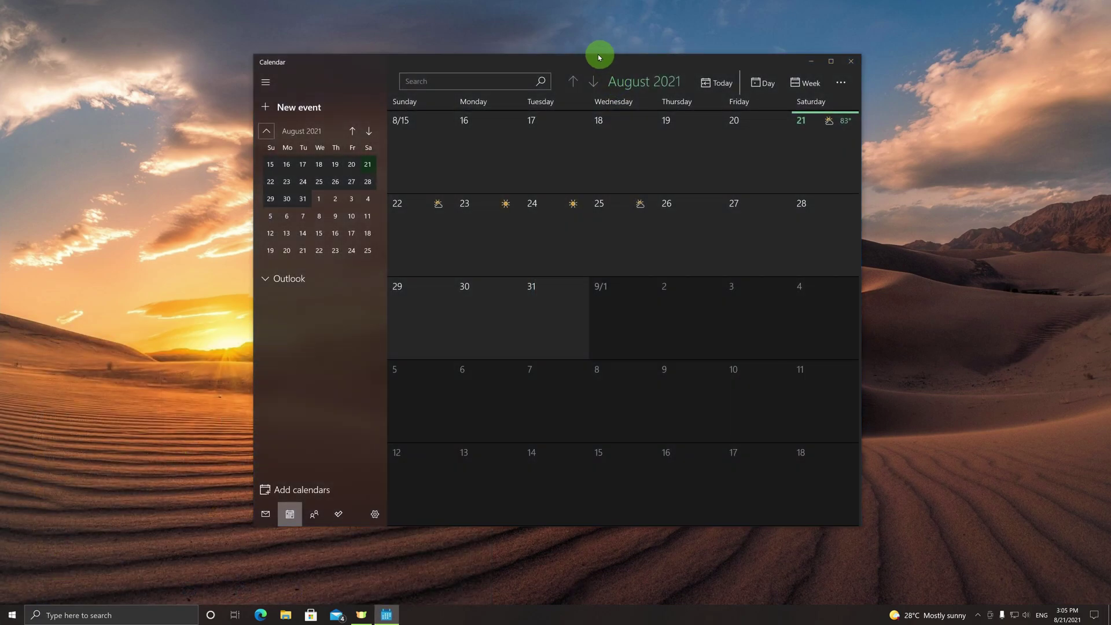
{"action": "left_click_drag", "start_coordinate": [609, 63], "coordinate": [586, 105]}
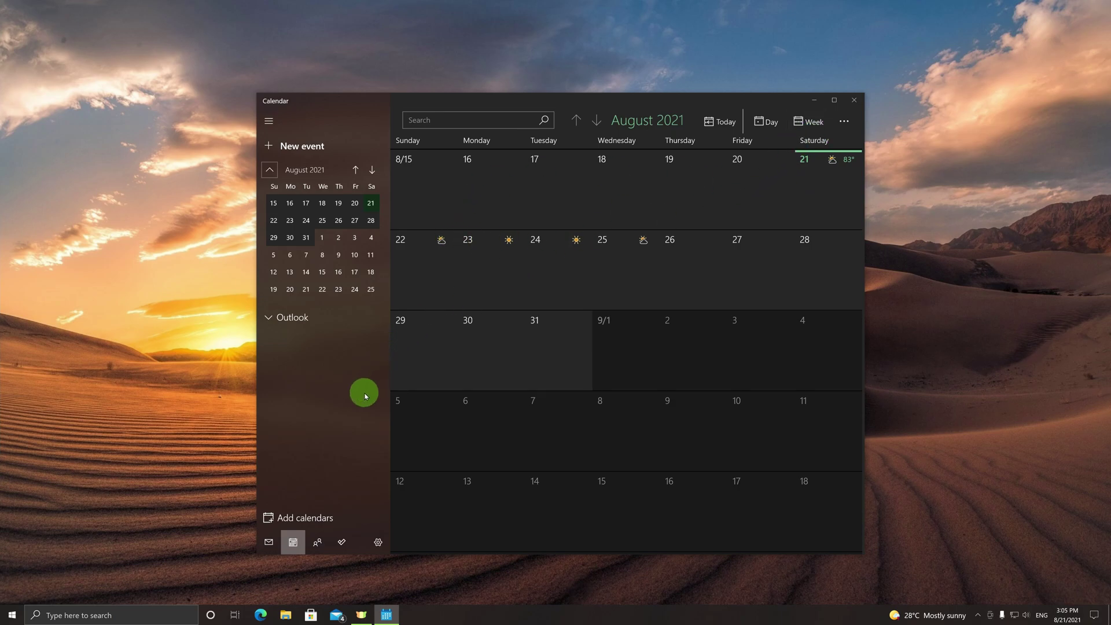
In Calendar Settings, enable alternate calendars with Hijri as the alternate calendar type
{"action": "left_click", "coordinate": [379, 544]}
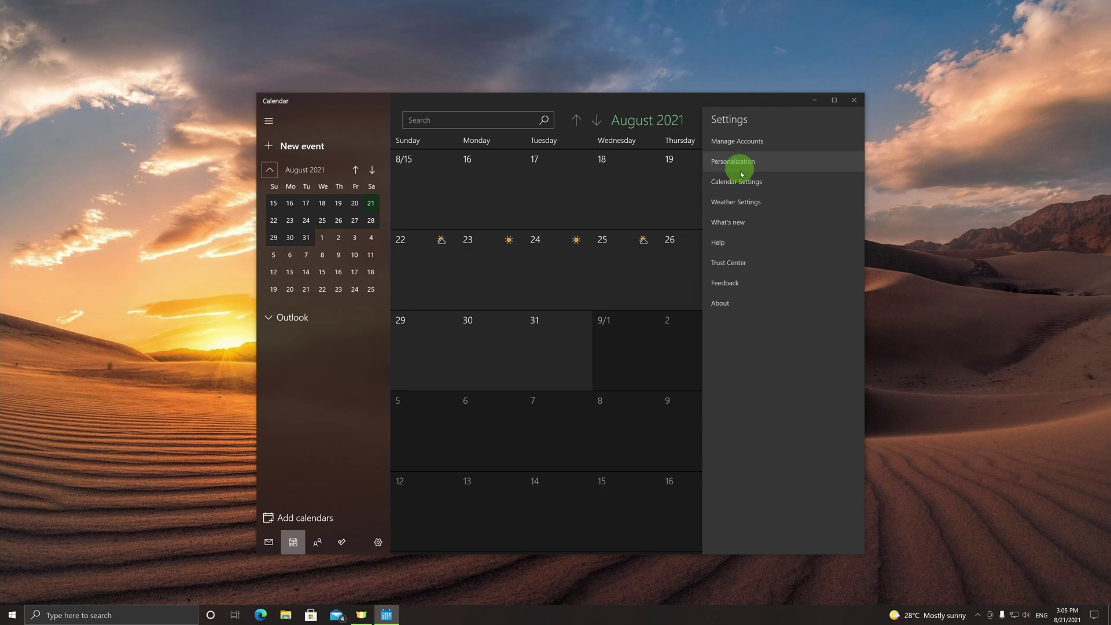
{"action": "left_click", "coordinate": [742, 184]}
{"action": "scroll", "coordinate": [758, 269], "scroll_direction": "down", "scroll_amount": 4}
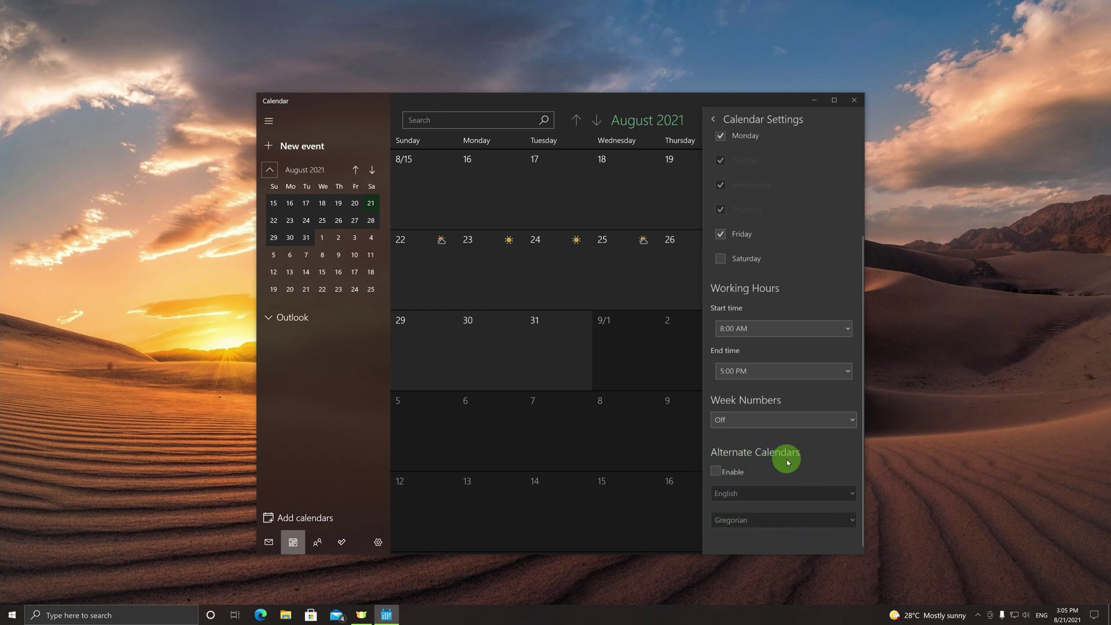
{"action": "left_click", "coordinate": [718, 472]}
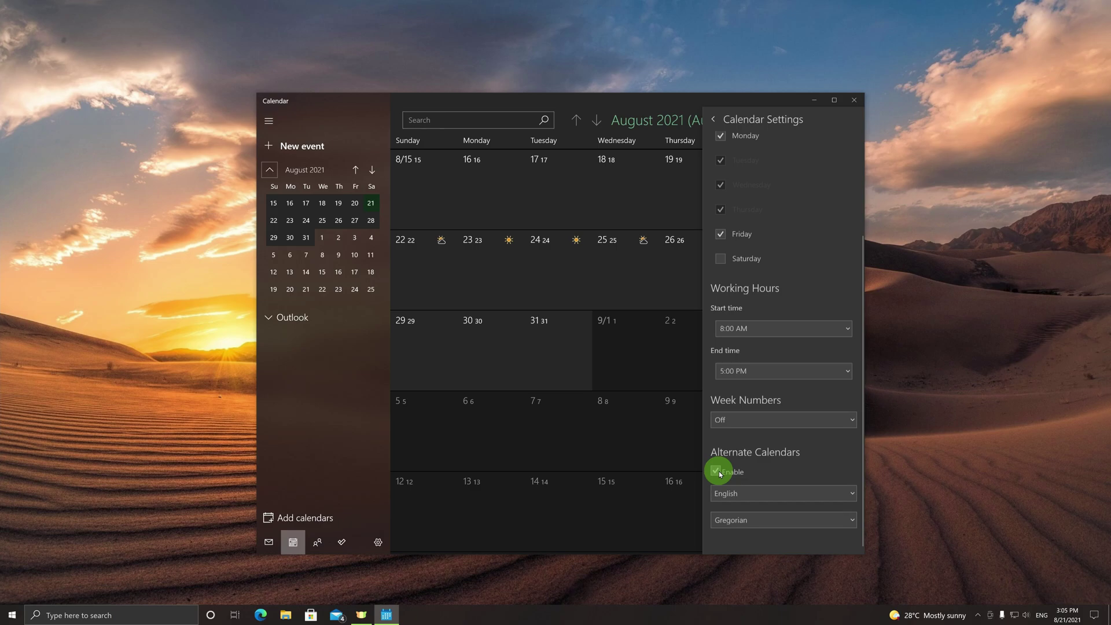
{"action": "left_click", "coordinate": [746, 525]}
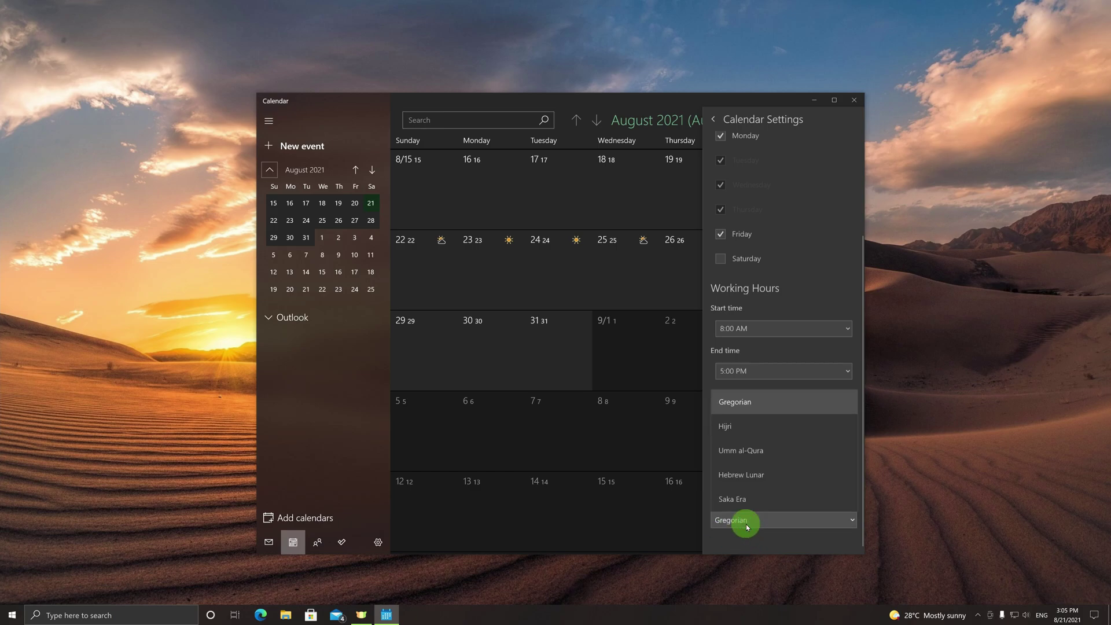
{"action": "left_click", "coordinate": [739, 435]}
{"action": "left_click", "coordinate": [615, 287]}
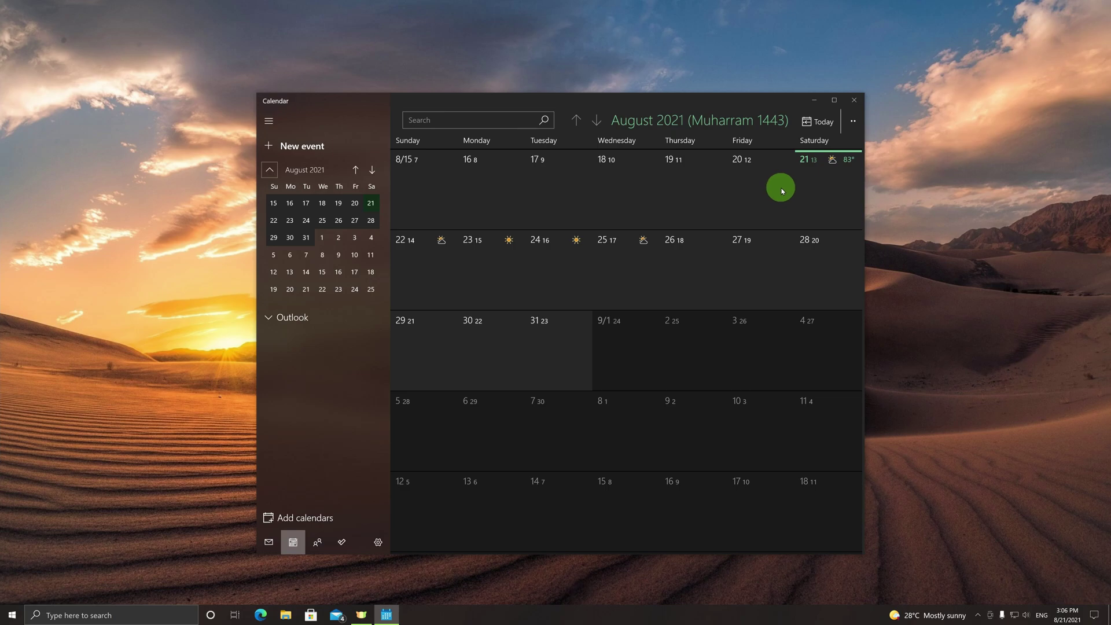
Set the Hijri alternate calendar offset value to -1 in Calendar Settings
{"action": "left_click", "coordinate": [378, 544]}
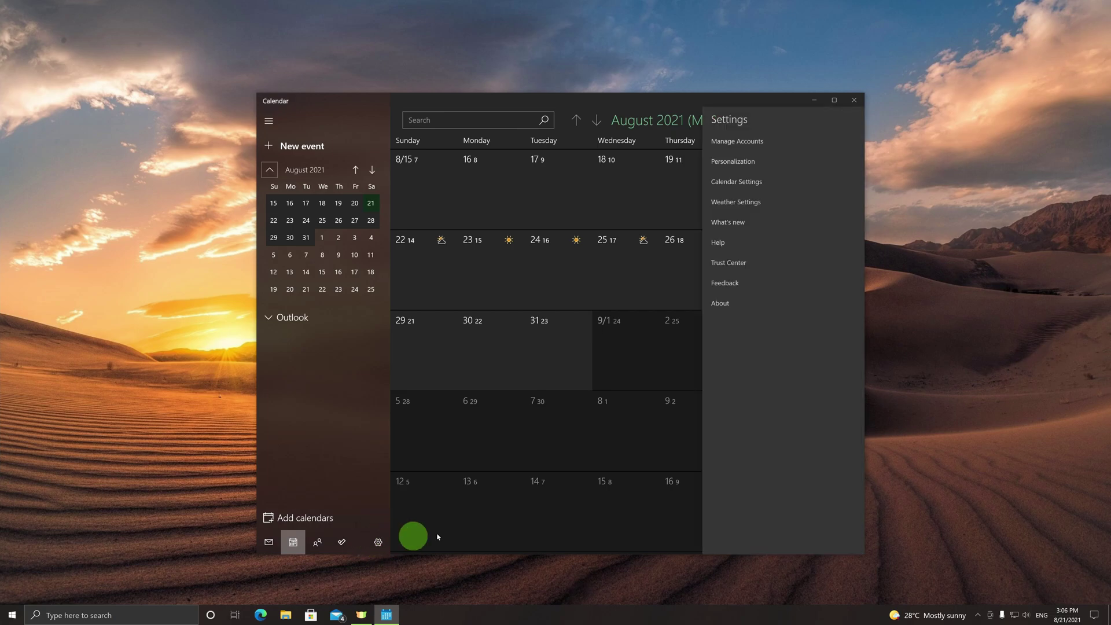
{"action": "left_click", "coordinate": [743, 182]}
{"action": "scroll", "coordinate": [797, 220], "scroll_direction": "down", "scroll_amount": 4}
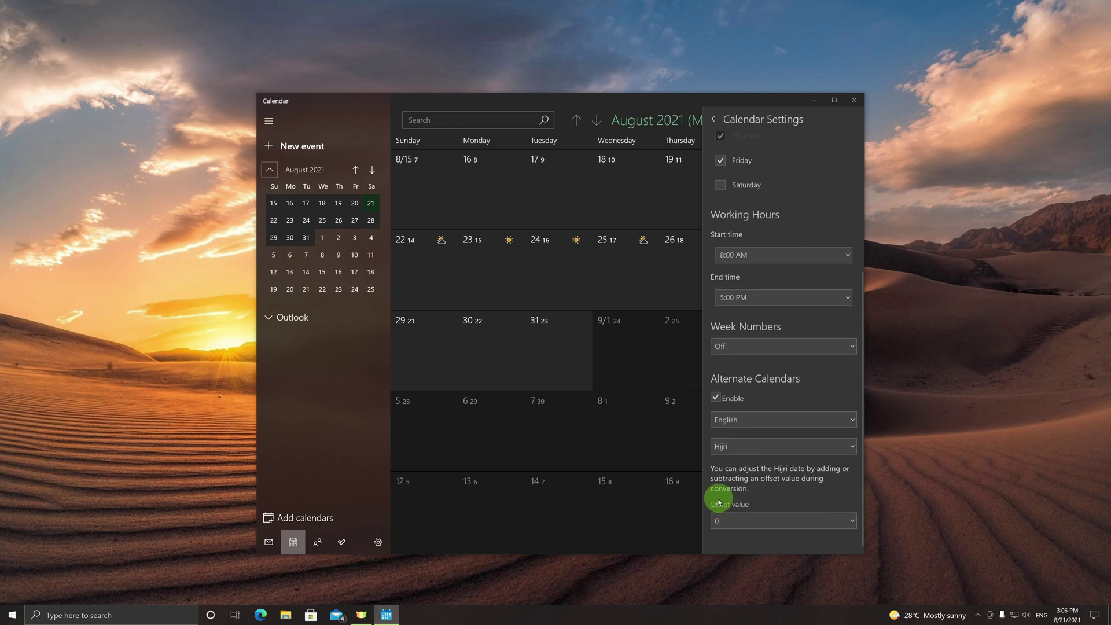
{"action": "left_click", "coordinate": [850, 521]}
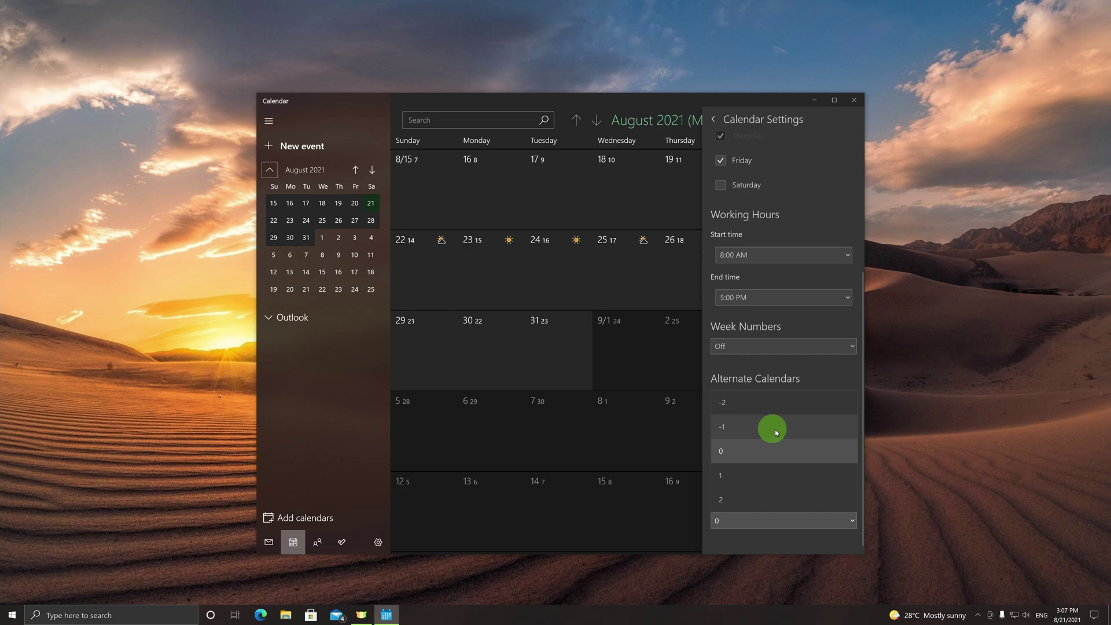
{"action": "left_click", "coordinate": [741, 425]}
{"action": "left_click", "coordinate": [636, 257]}
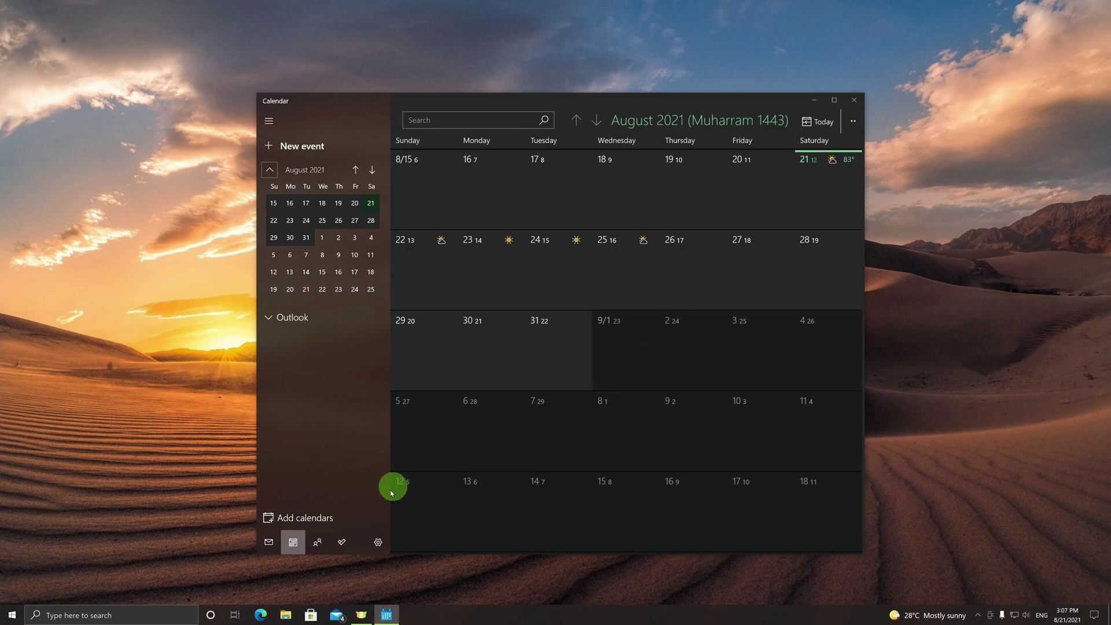
Change the Hijri offset value back to 0 in Calendar Settings and return to the month view
{"action": "left_click", "coordinate": [378, 542]}
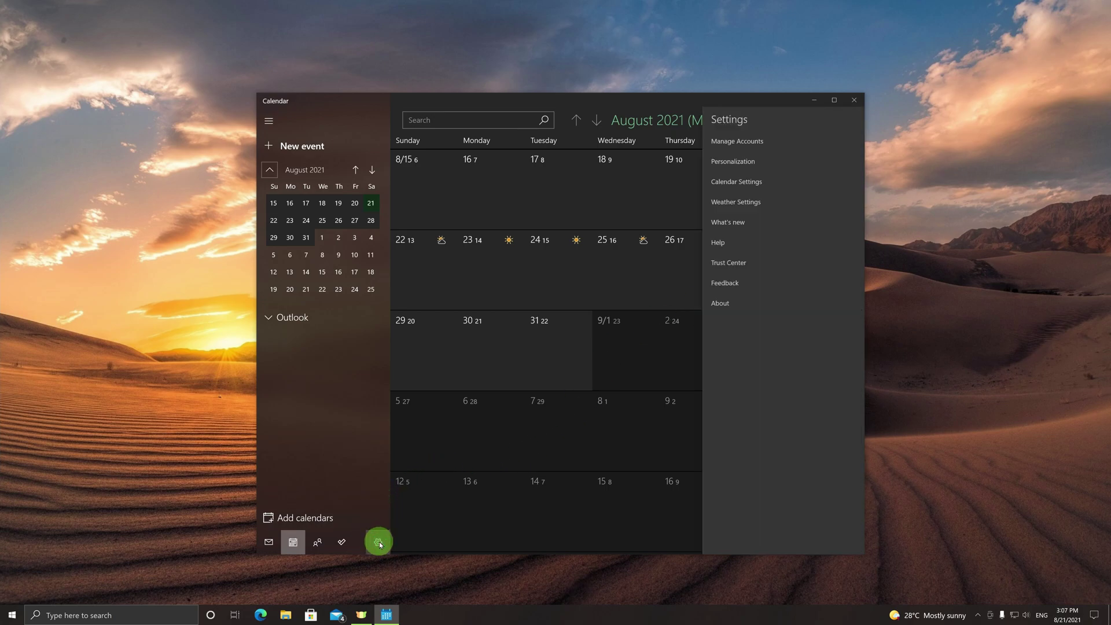
{"action": "left_click", "coordinate": [755, 180]}
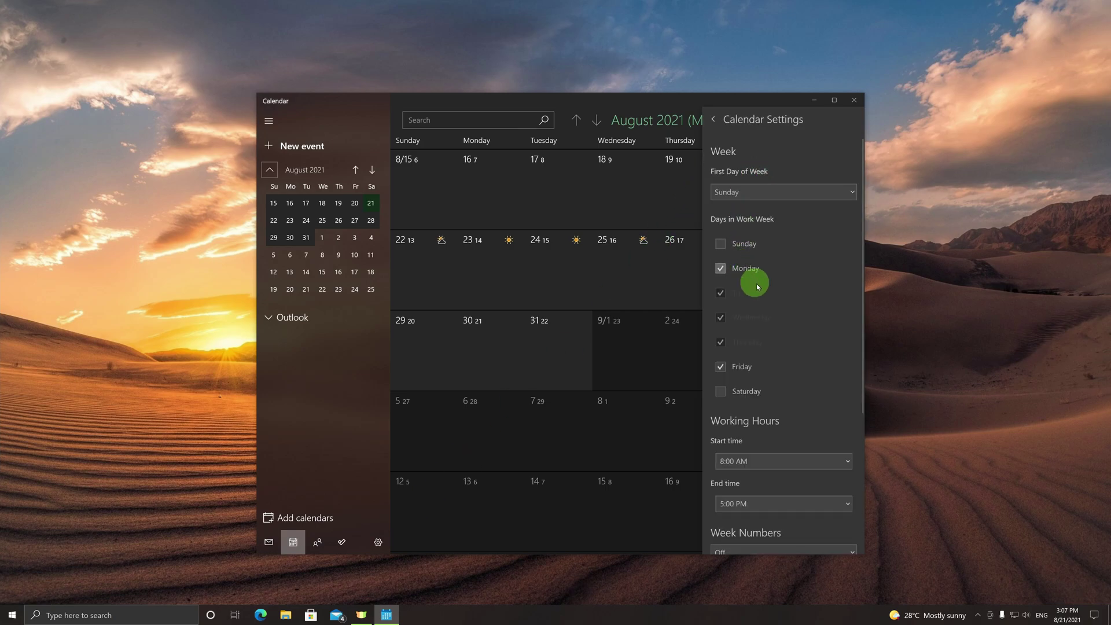
{"action": "scroll", "coordinate": [751, 280], "scroll_direction": "down", "scroll_amount": 4}
{"action": "left_click", "coordinate": [746, 524]}
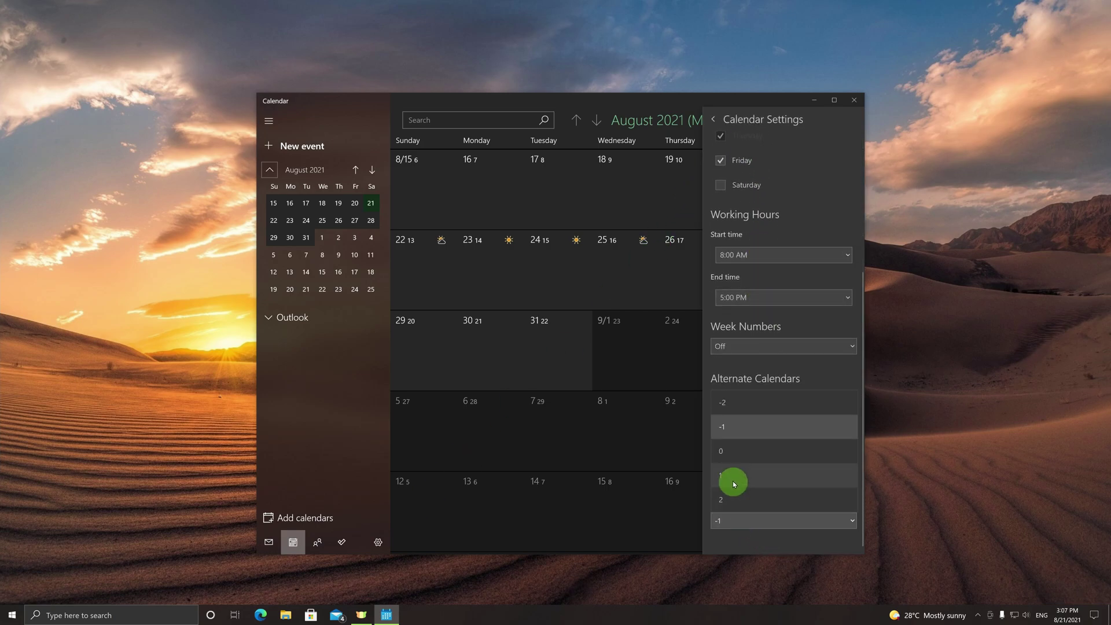
{"action": "left_click", "coordinate": [718, 458]}
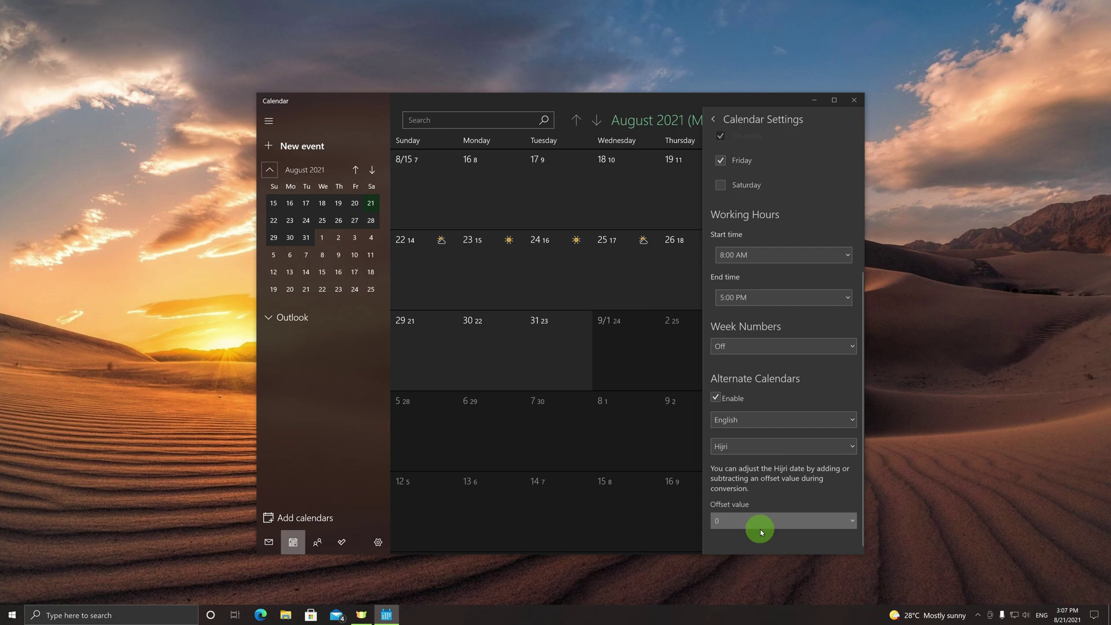
{"action": "left_click", "coordinate": [613, 336]}
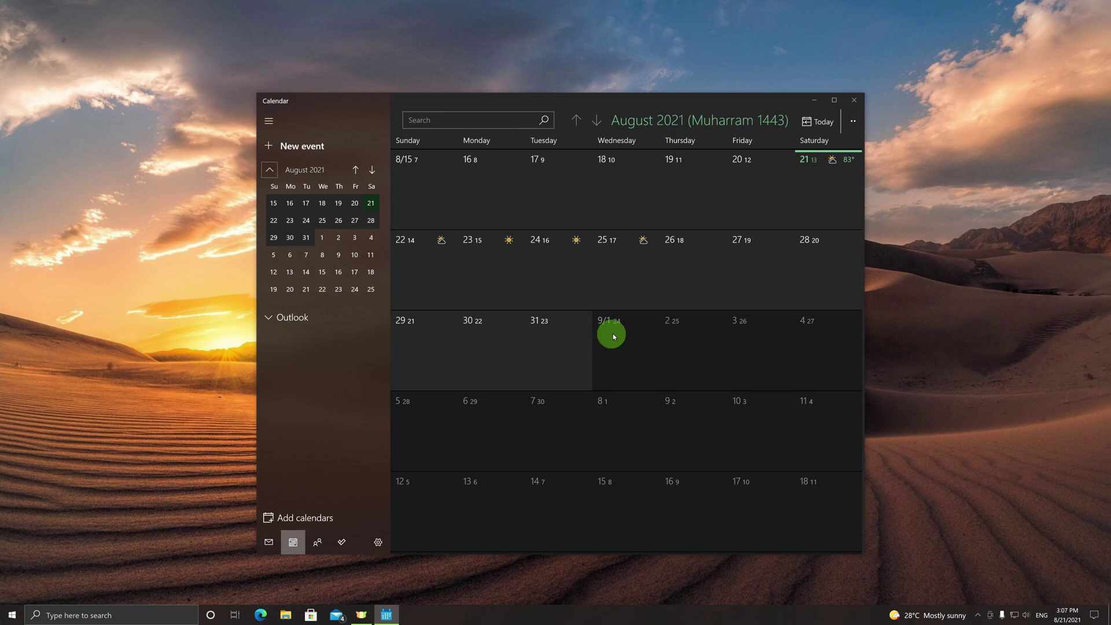
Close the Calendar window, check the taskbar clock flyout, and dismiss the Start menu
{"action": "left_click", "coordinate": [854, 100]}
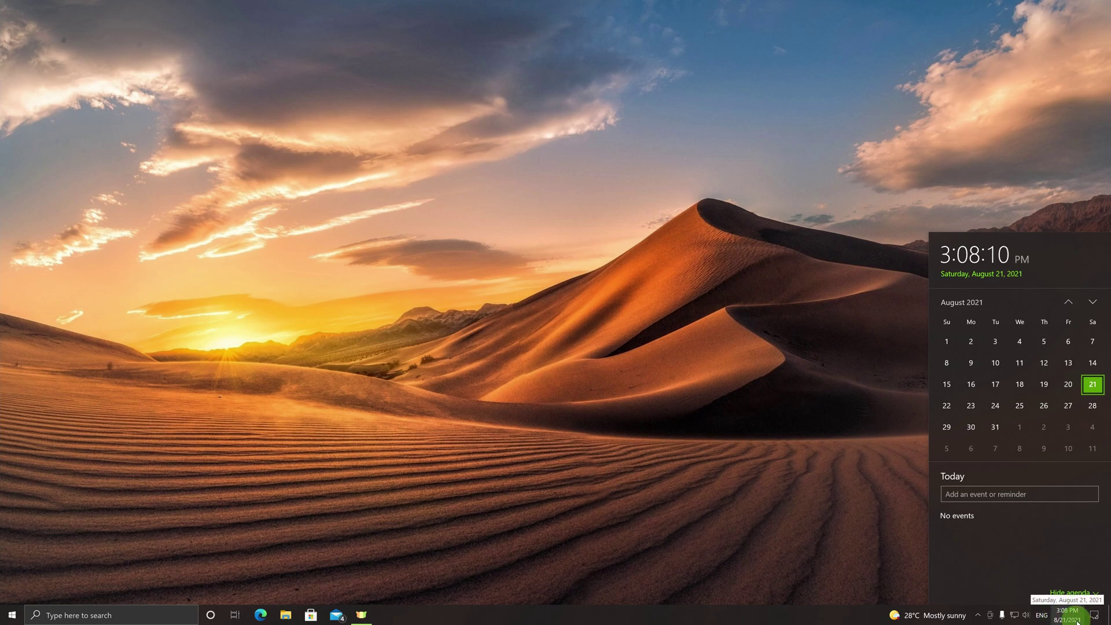
{"action": "left_click", "coordinate": [12, 615]}
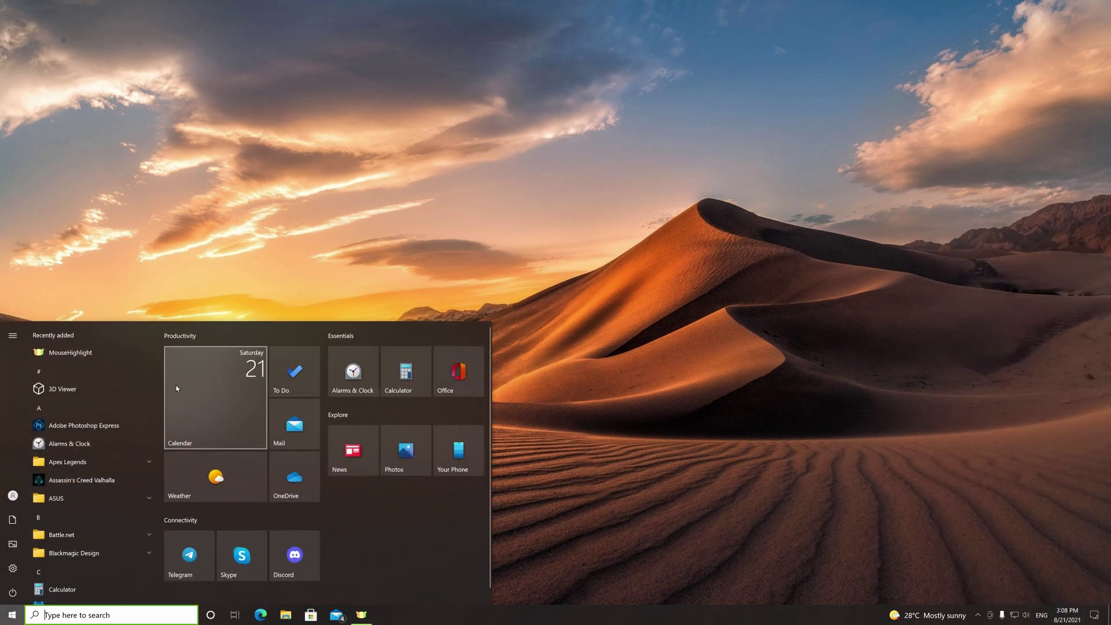
{"action": "left_click", "coordinate": [763, 291]}
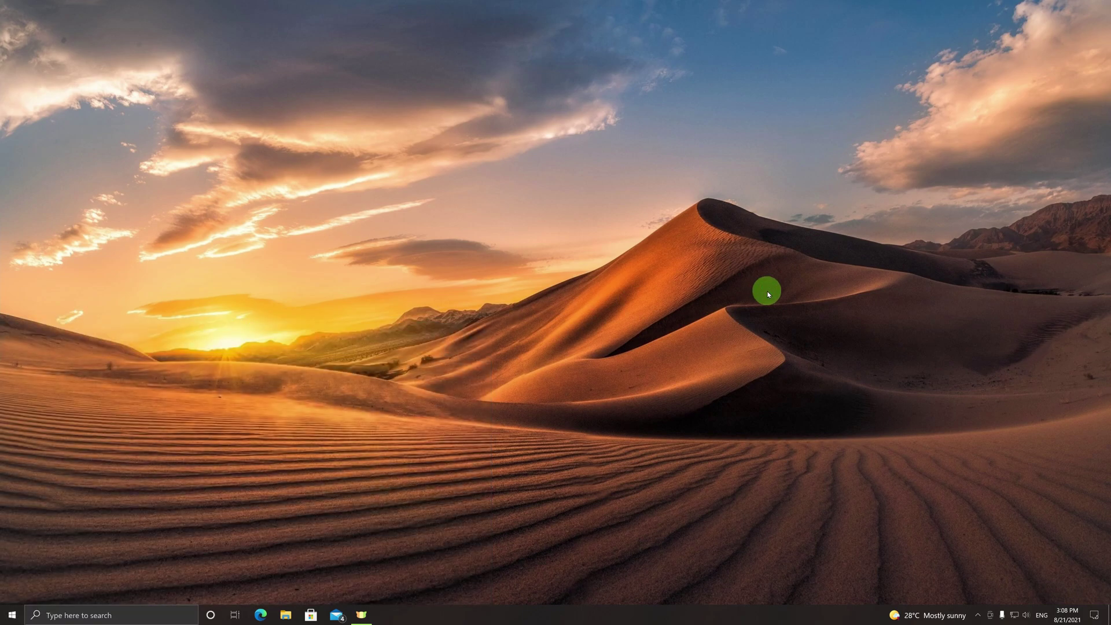
{"action": "left_click", "coordinate": [931, 345]}
{"action": "mouse_move", "coordinate": [1063, 614]}
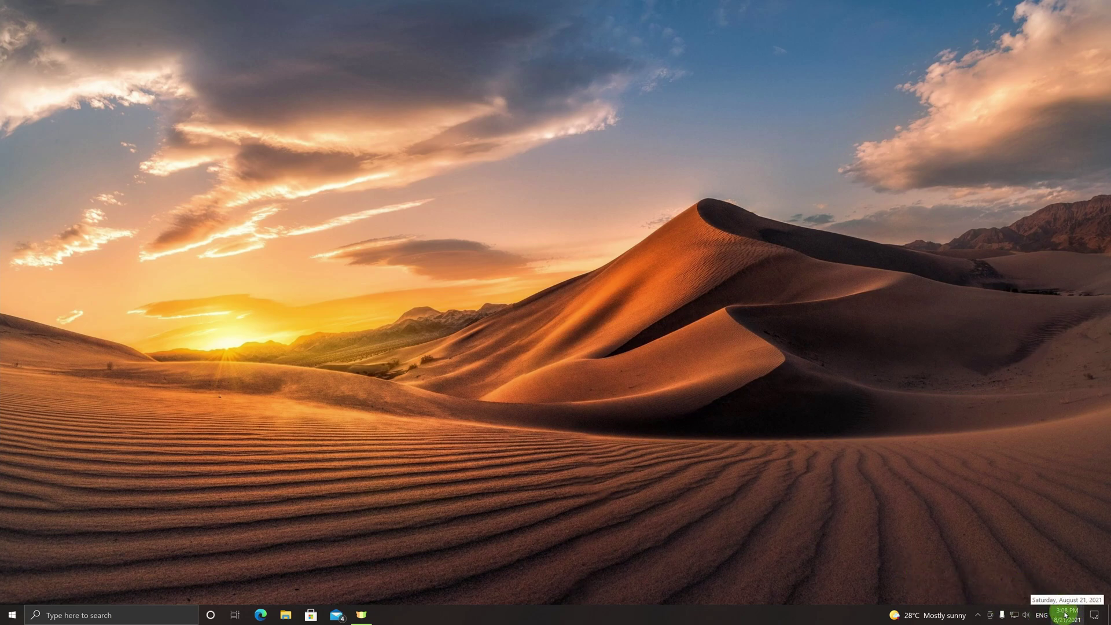
Go from the taskbar's Adjust date/time settings to the Region page via the regional formatting link
{"action": "right_click", "coordinate": [1066, 618]}
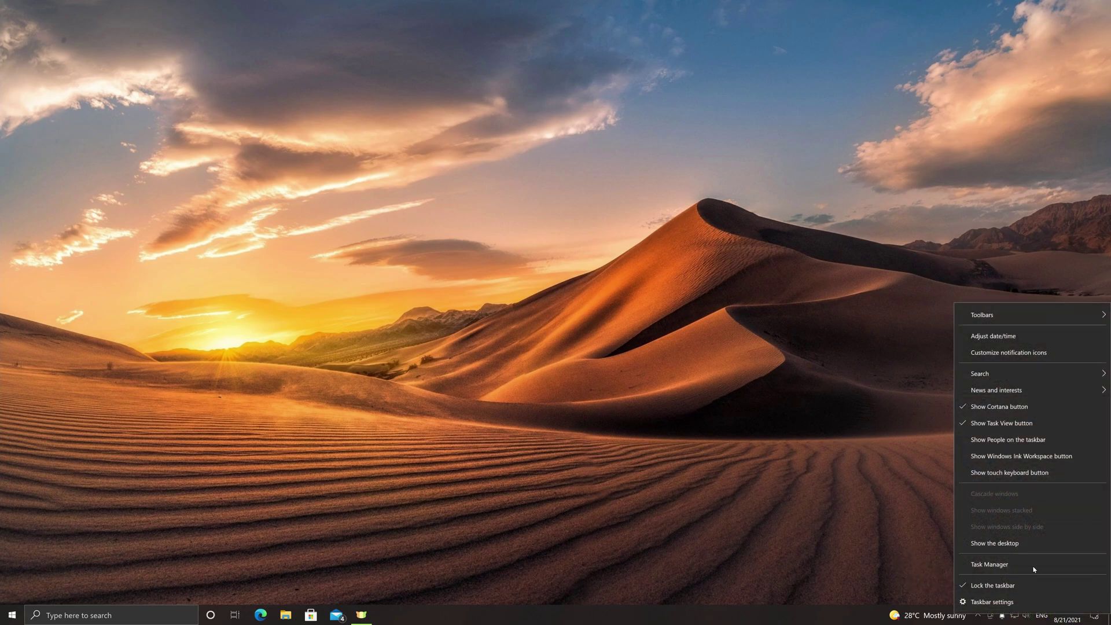
{"action": "left_click", "coordinate": [996, 335]}
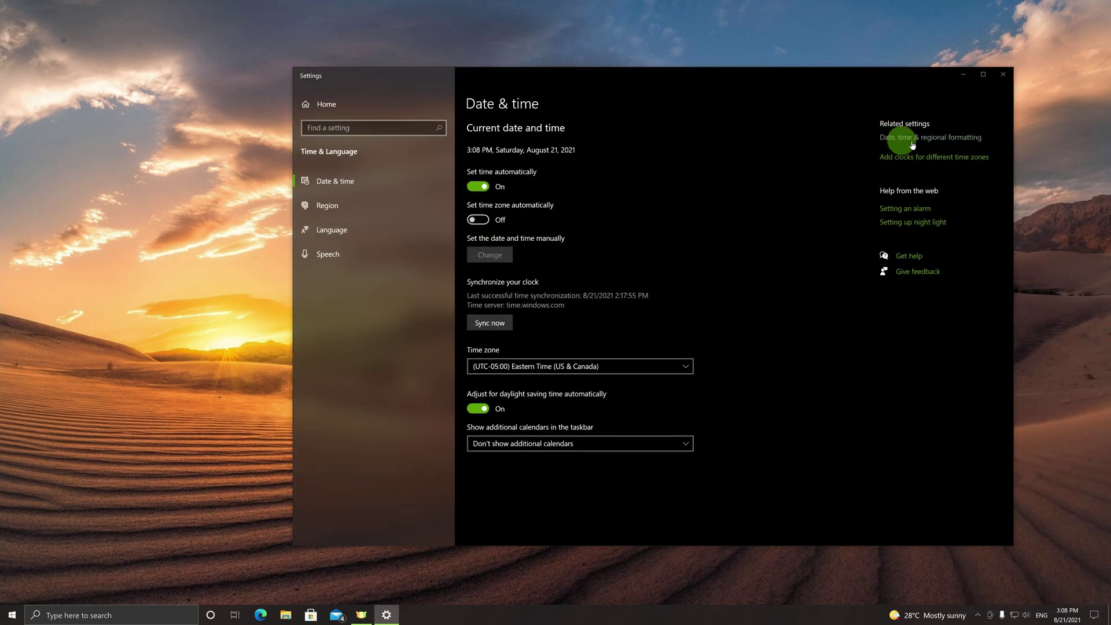
{"action": "left_click", "coordinate": [947, 144]}
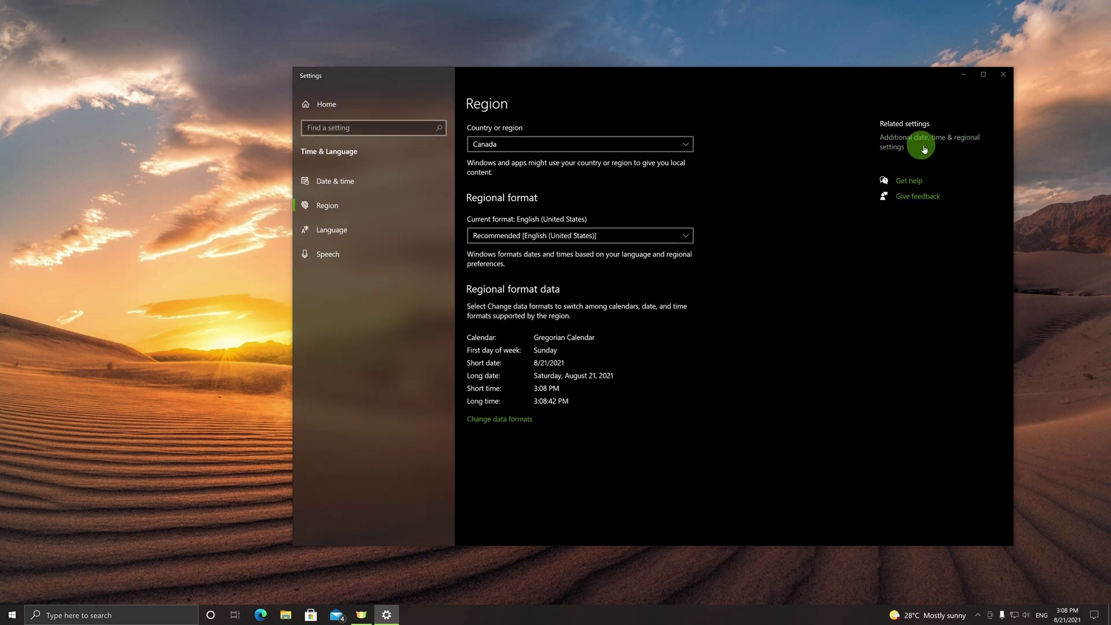
{"action": "left_click_drag", "start_coordinate": [636, 78], "coordinate": [604, 85]}
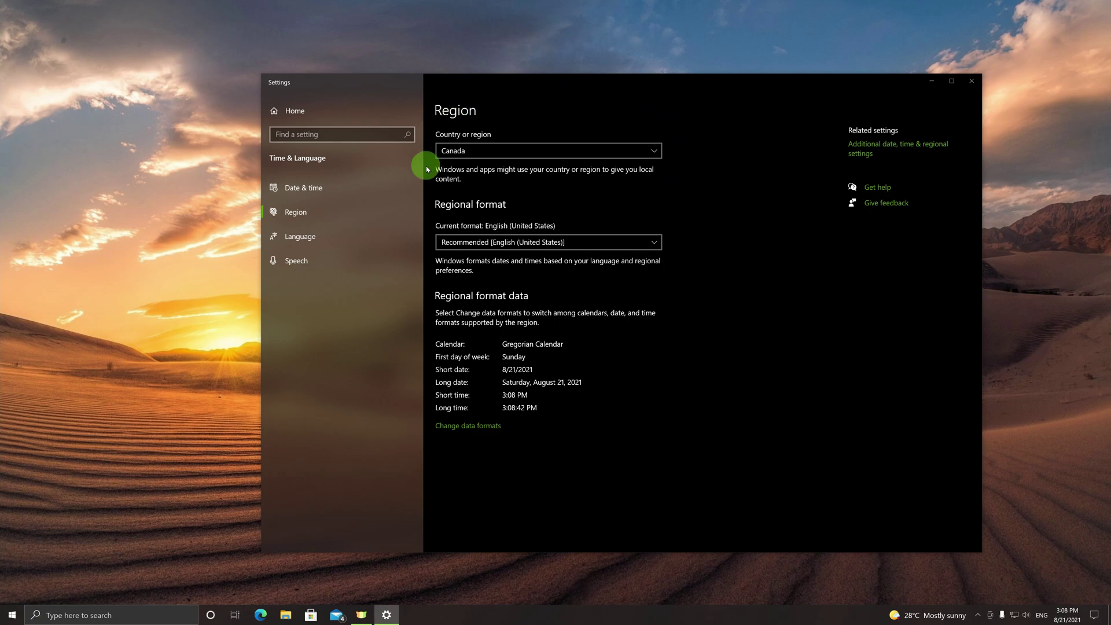
Keep the country as Canada and set the regional format to Arabic (Saudi Arabia)
{"action": "left_click", "coordinate": [520, 150]}
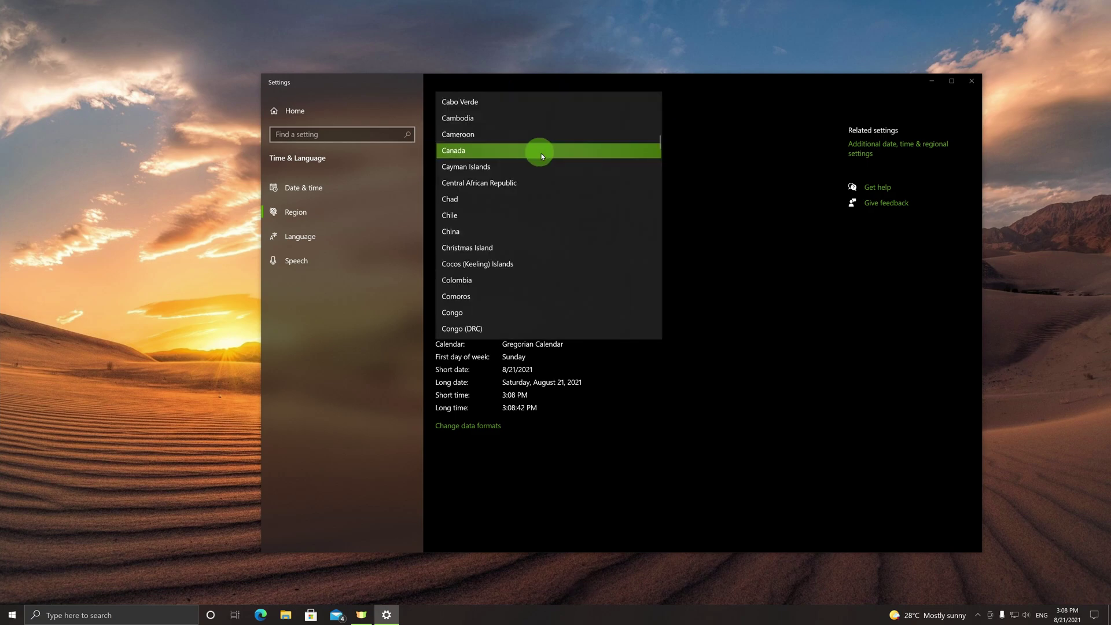
{"action": "scroll", "coordinate": [593, 216], "scroll_direction": "down", "scroll_amount": 10}
{"action": "left_click", "coordinate": [716, 224]}
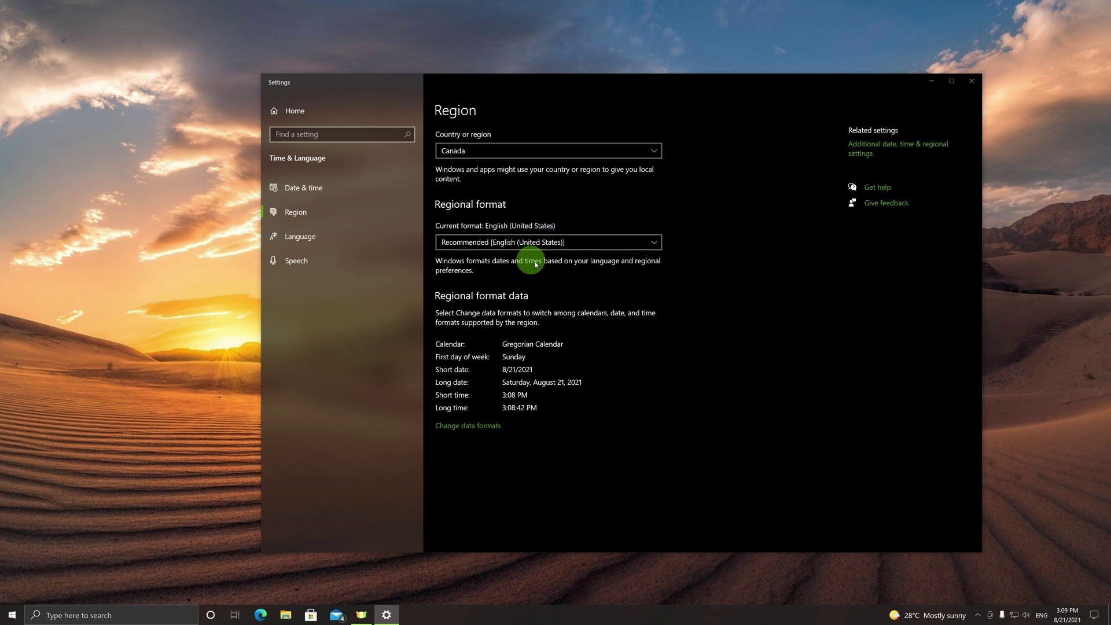
{"action": "left_click", "coordinate": [522, 241]}
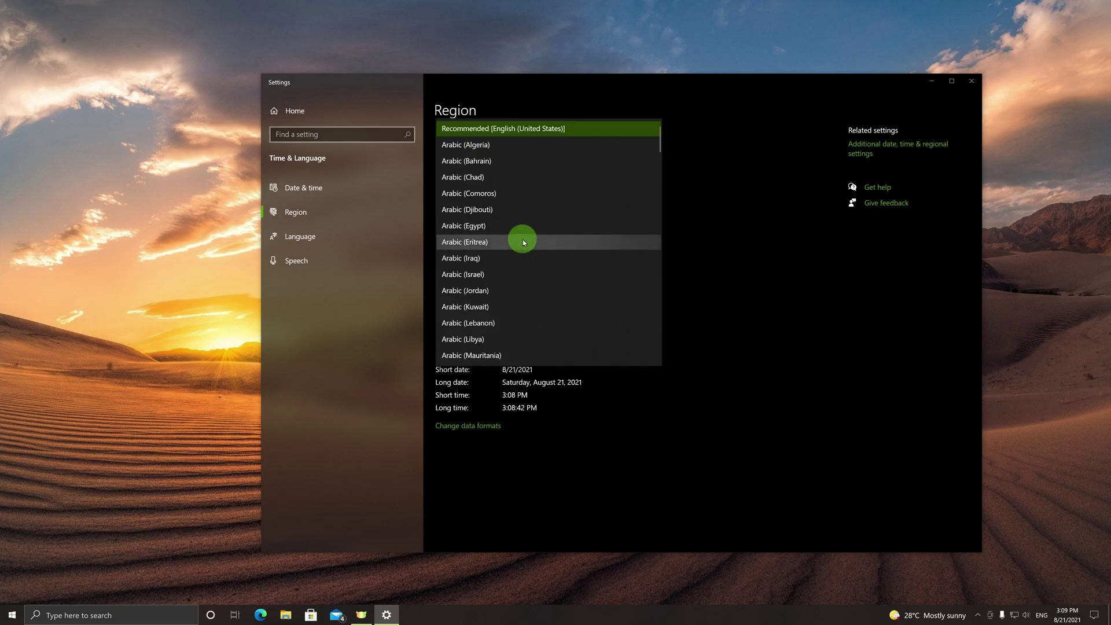
{"action": "scroll", "coordinate": [528, 249], "scroll_direction": "down", "scroll_amount": 3}
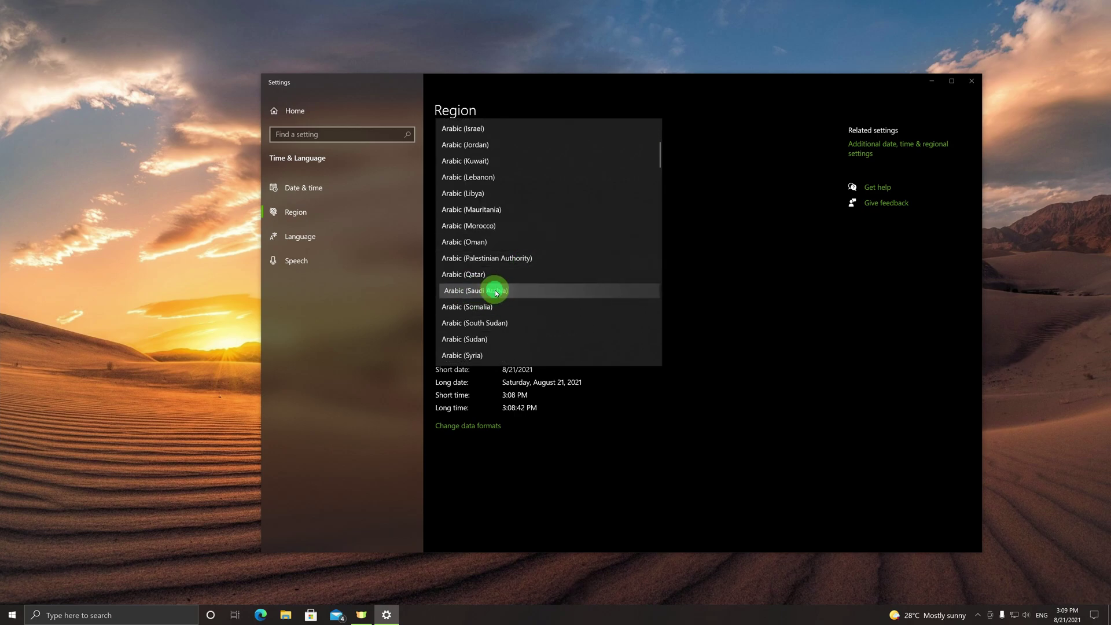
{"action": "left_click", "coordinate": [496, 290]}
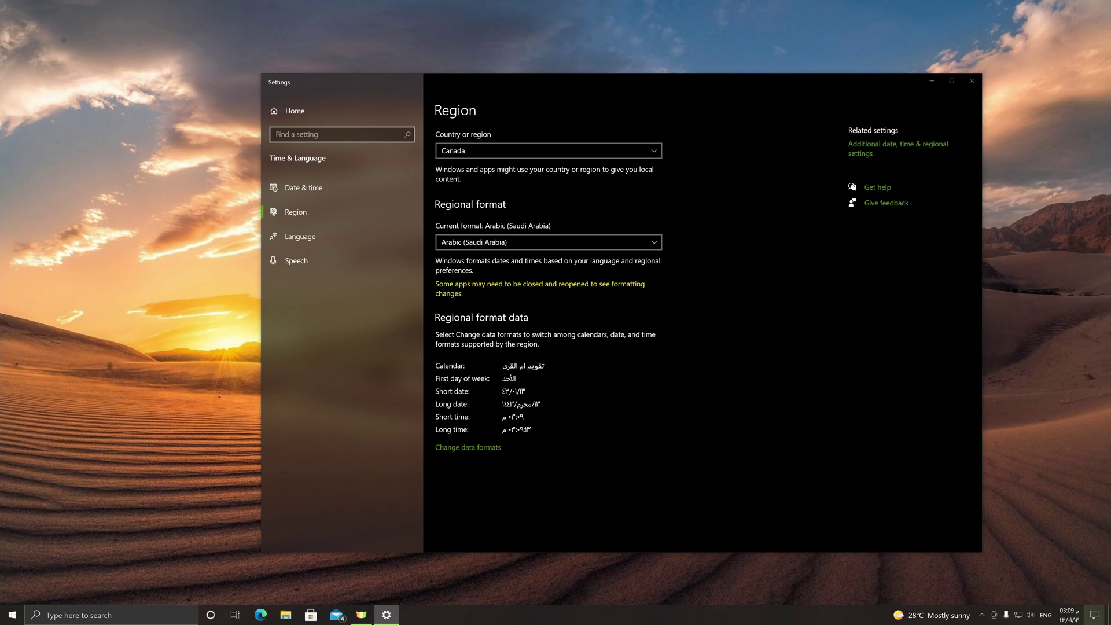
{"action": "left_click", "coordinate": [1069, 614]}
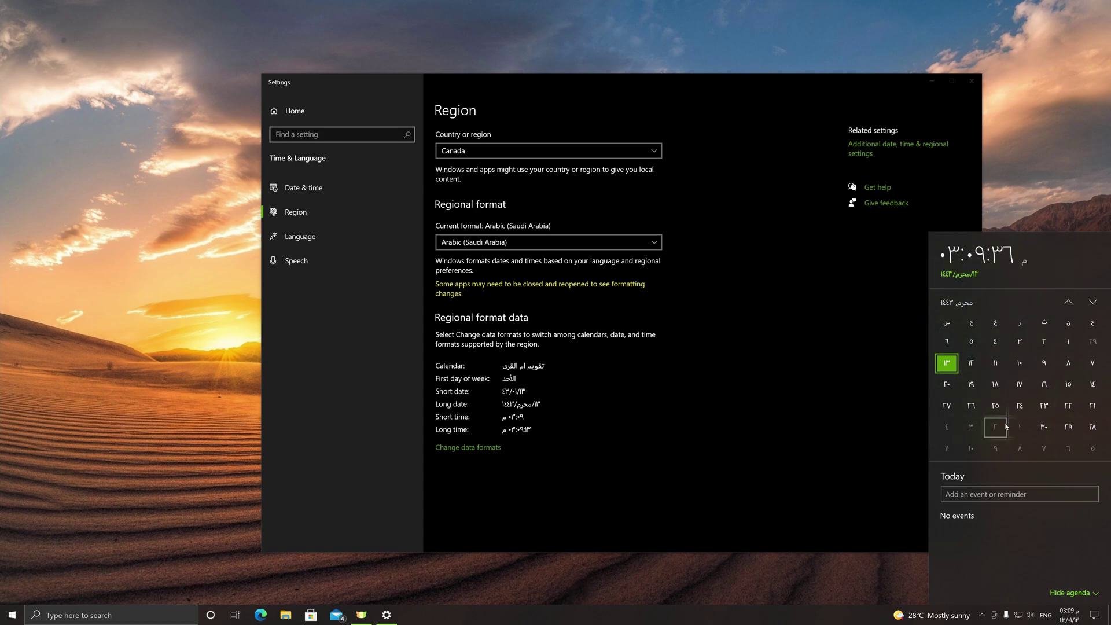
{"action": "left_click", "coordinate": [939, 361]}
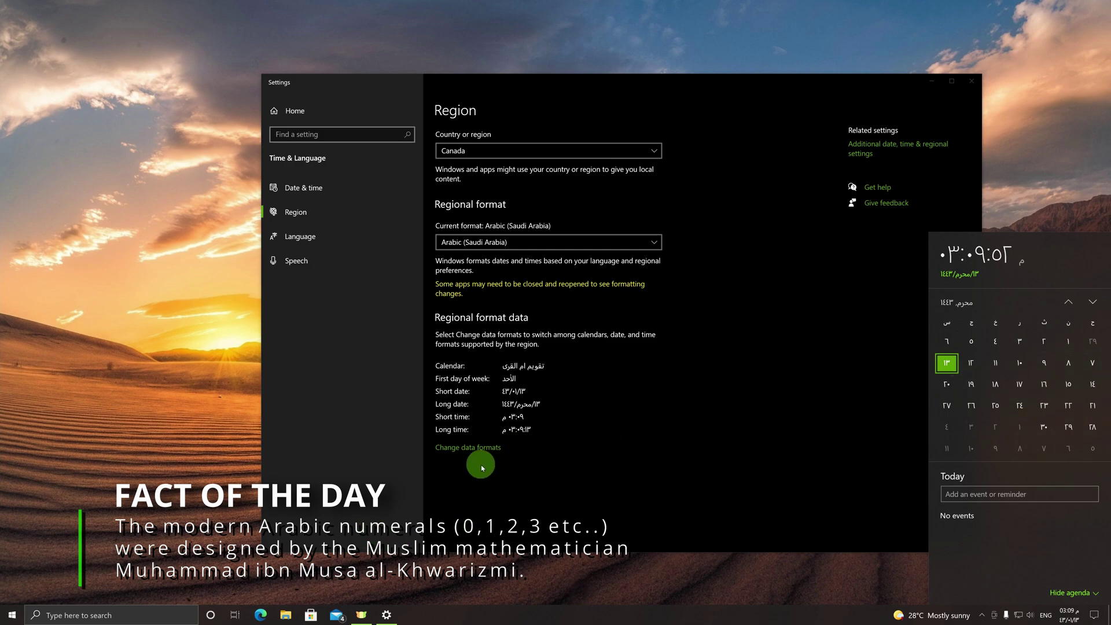
{"action": "left_click", "coordinate": [623, 493]}
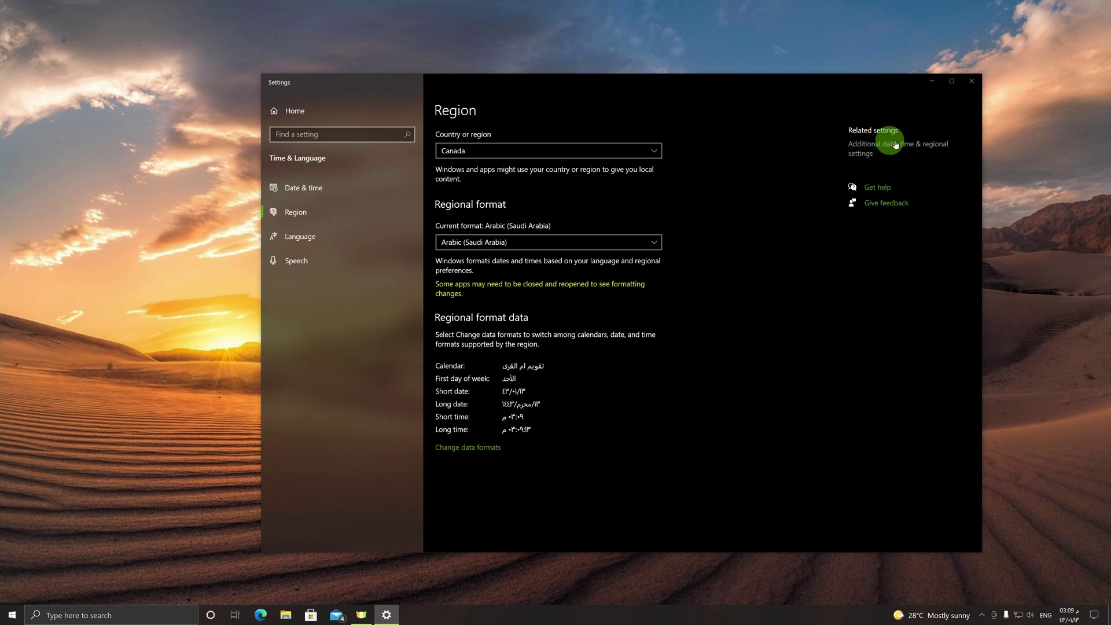
Open the Region dialog's Customize Format window from Additional date, time & regional settings
{"action": "left_click", "coordinate": [925, 147]}
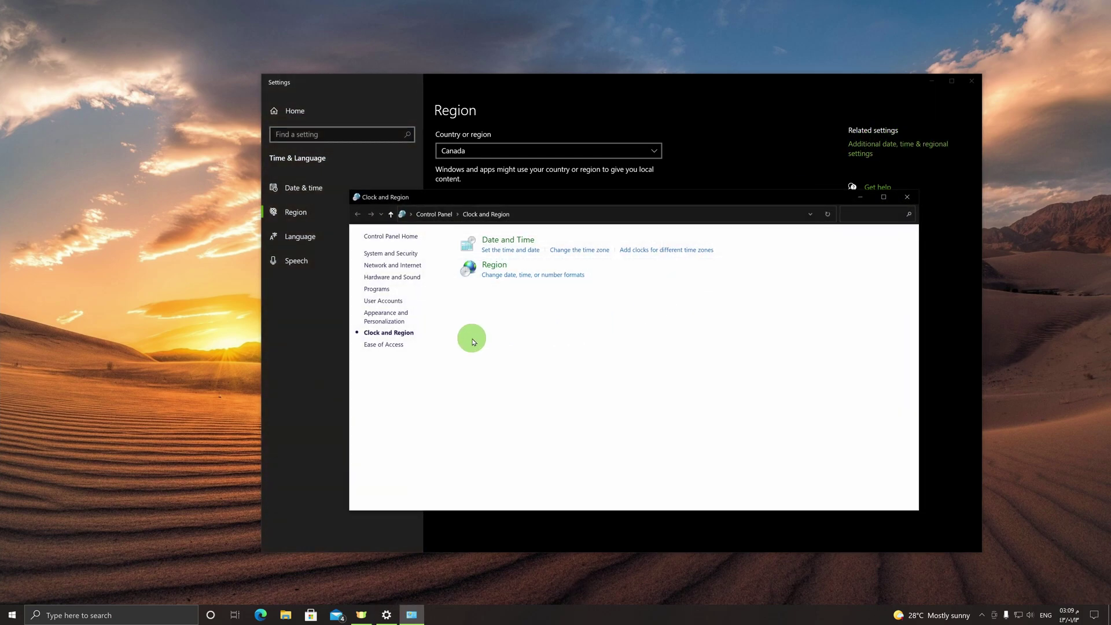
{"action": "left_click", "coordinate": [542, 276]}
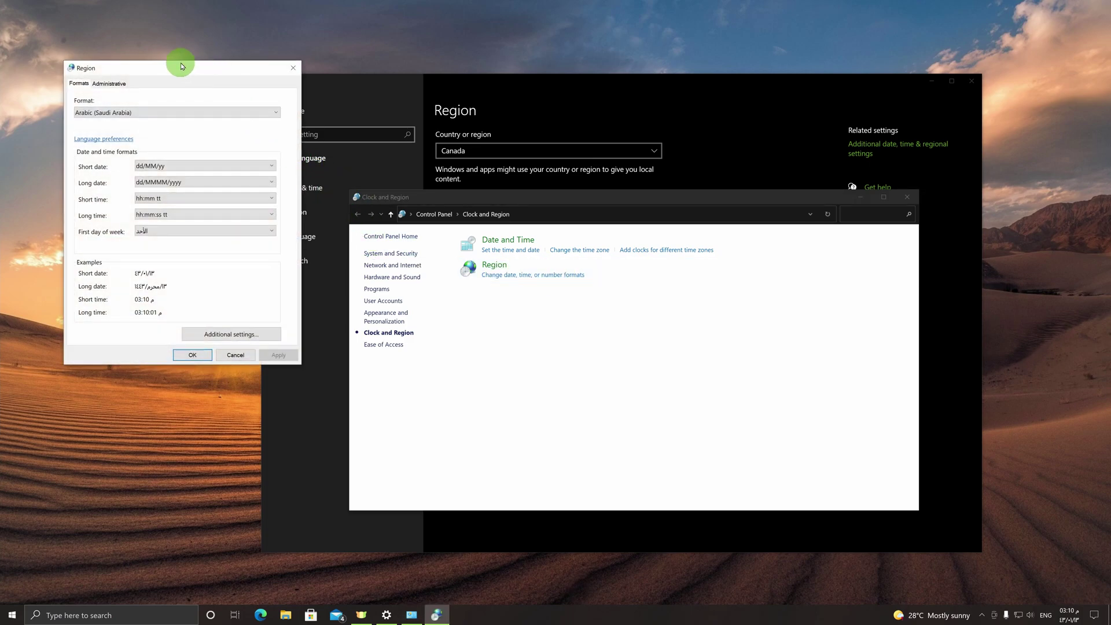
{"action": "left_click_drag", "start_coordinate": [185, 68], "coordinate": [716, 234]}
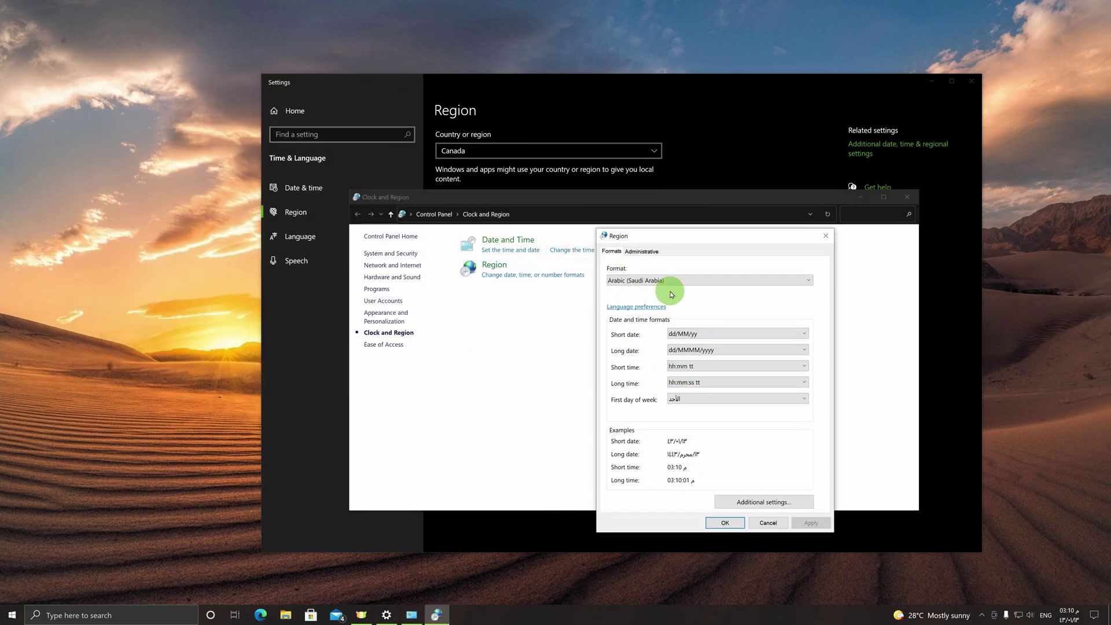
{"action": "left_click", "coordinate": [748, 508]}
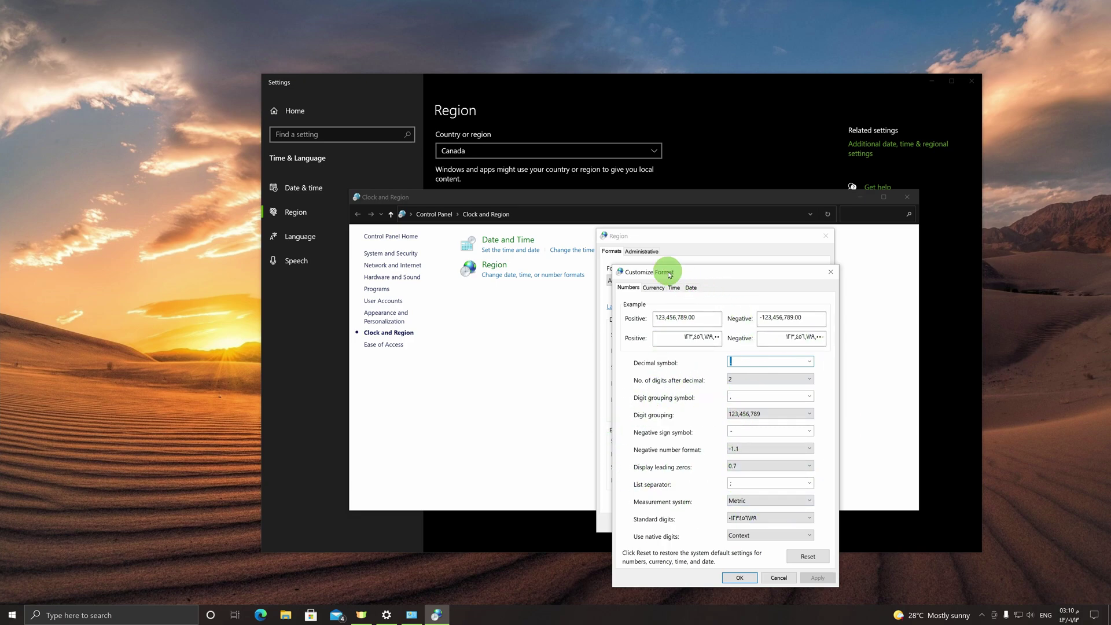
{"action": "left_click_drag", "start_coordinate": [668, 274], "coordinate": [715, 93]}
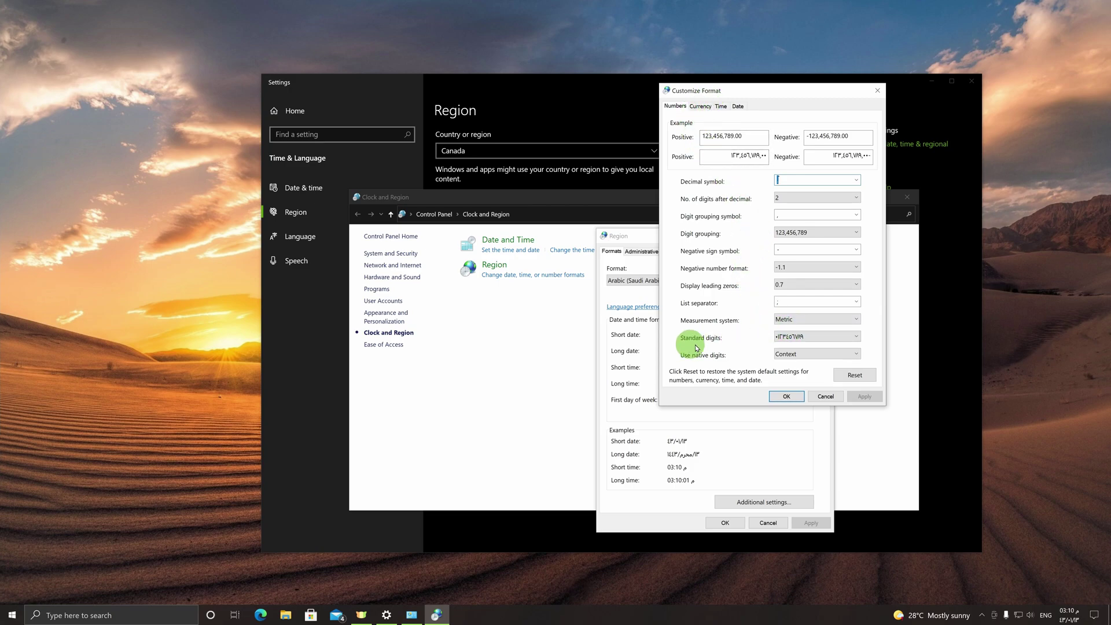
{"action": "left_click", "coordinate": [782, 338]}
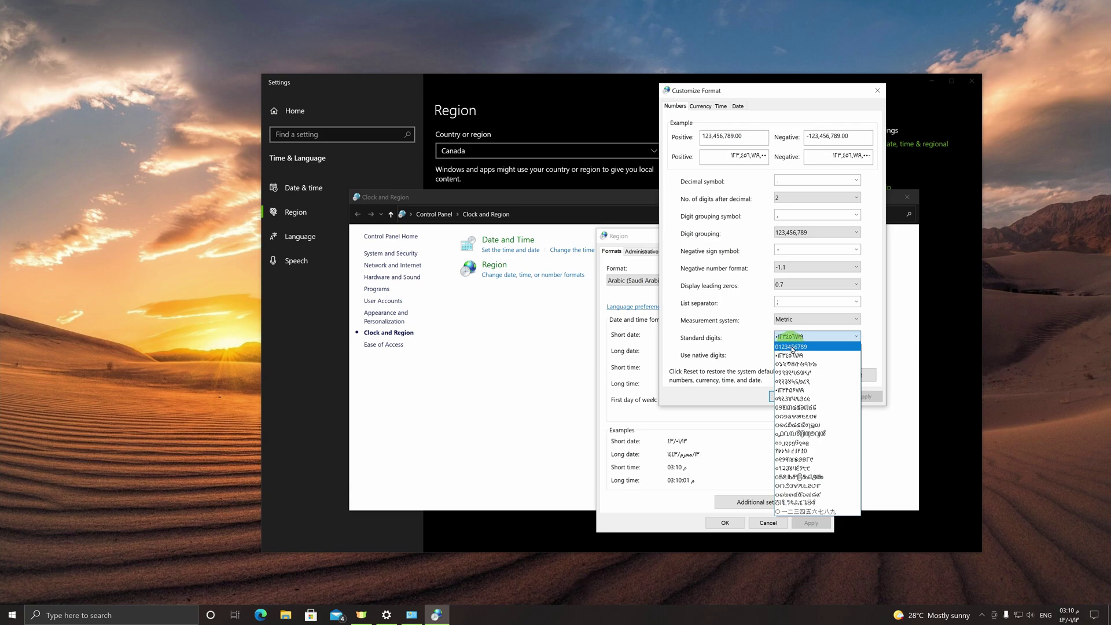
{"action": "left_click", "coordinate": [791, 347]}
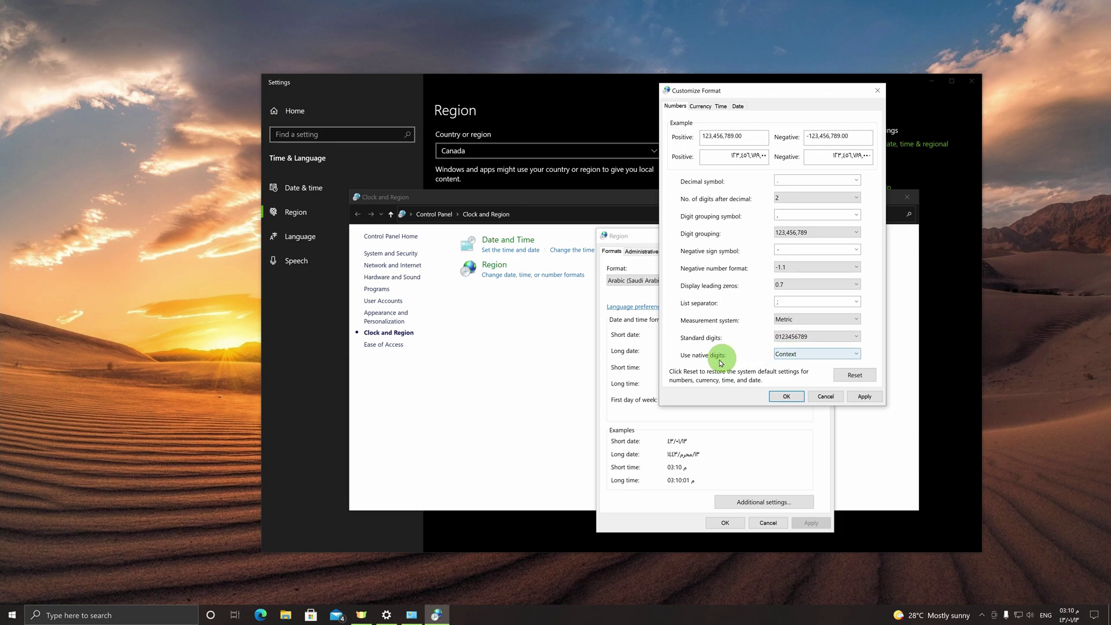
{"action": "left_click", "coordinate": [808, 355]}
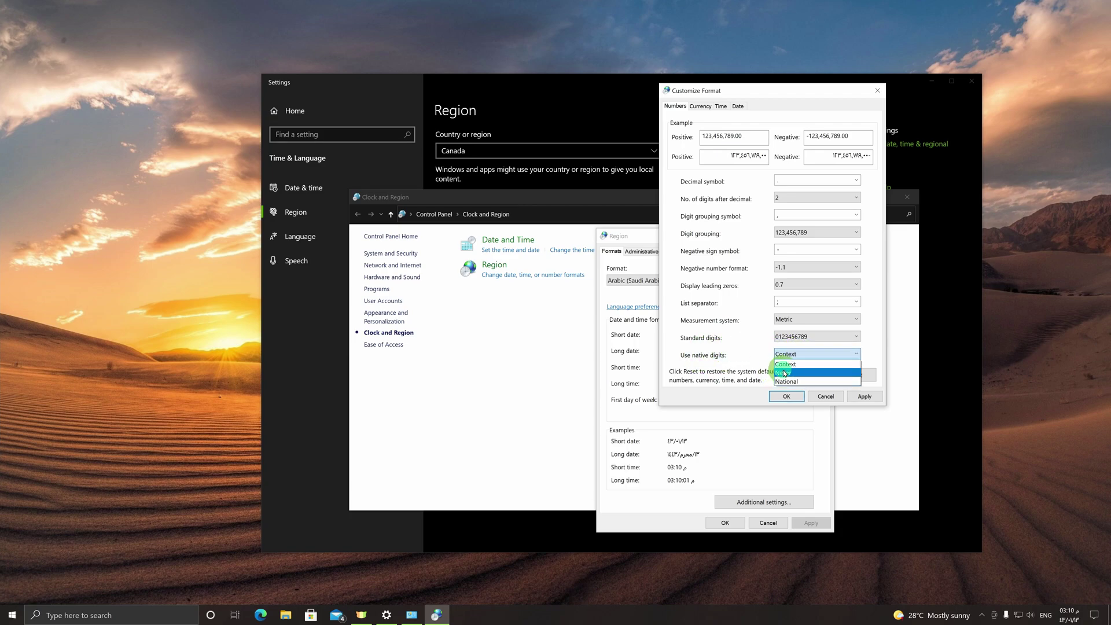
{"action": "left_click", "coordinate": [783, 373]}
{"action": "left_click", "coordinate": [805, 354]}
{"action": "left_click", "coordinate": [790, 373]}
{"action": "left_click", "coordinate": [797, 355]}
{"action": "left_click", "coordinate": [786, 373]}
{"action": "left_click", "coordinate": [798, 354]}
{"action": "left_click", "coordinate": [782, 373]}
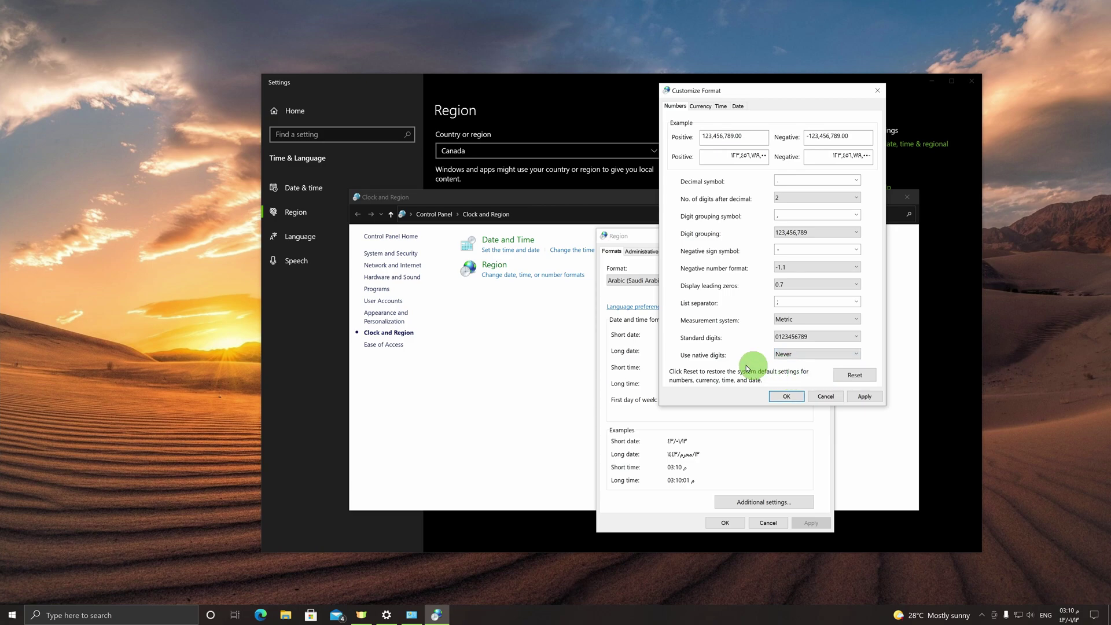
Apply the Western digit settings and check the taskbar date now reads 43/01/13
{"action": "left_click", "coordinate": [791, 361]}
{"action": "left_click", "coordinate": [785, 370]}
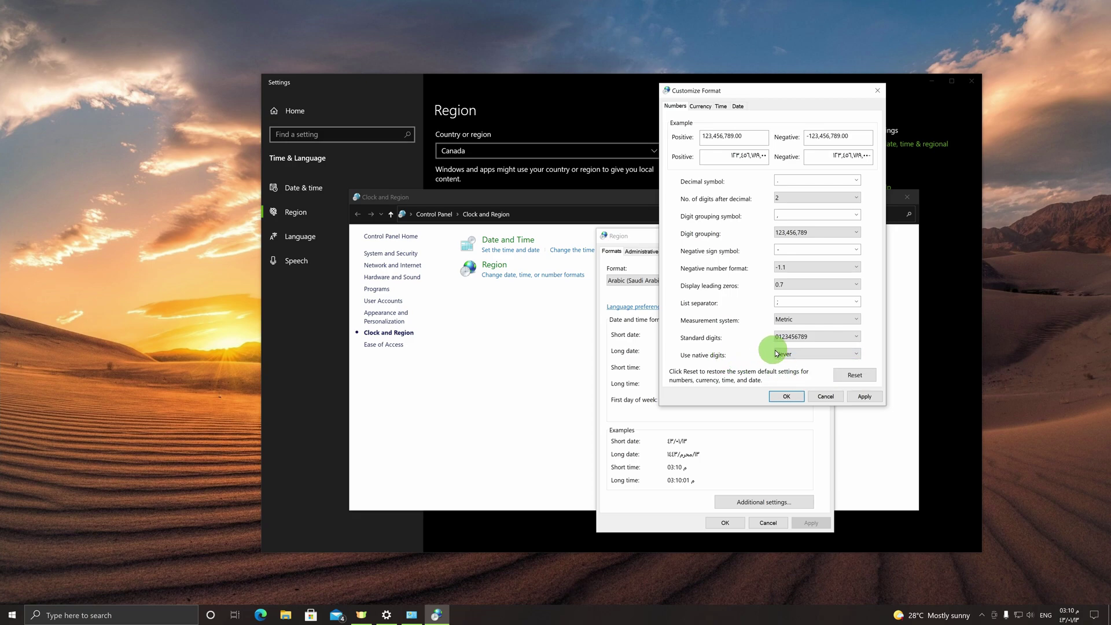
{"action": "left_click", "coordinate": [795, 337]}
{"action": "left_click", "coordinate": [795, 347]}
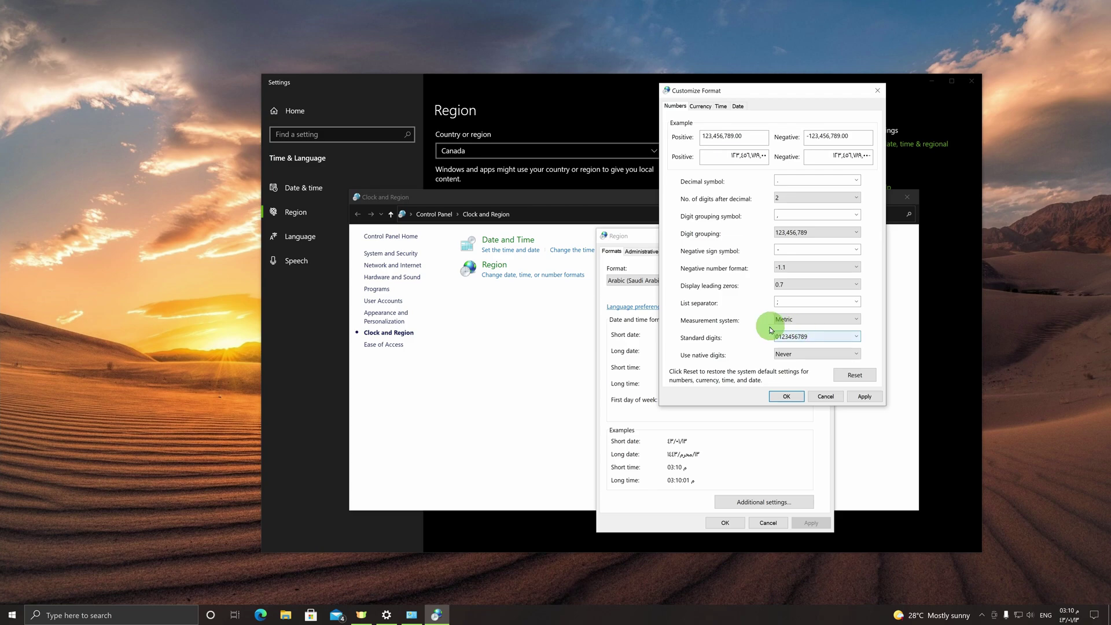
{"action": "left_click", "coordinate": [798, 353]}
{"action": "left_click", "coordinate": [850, 371]}
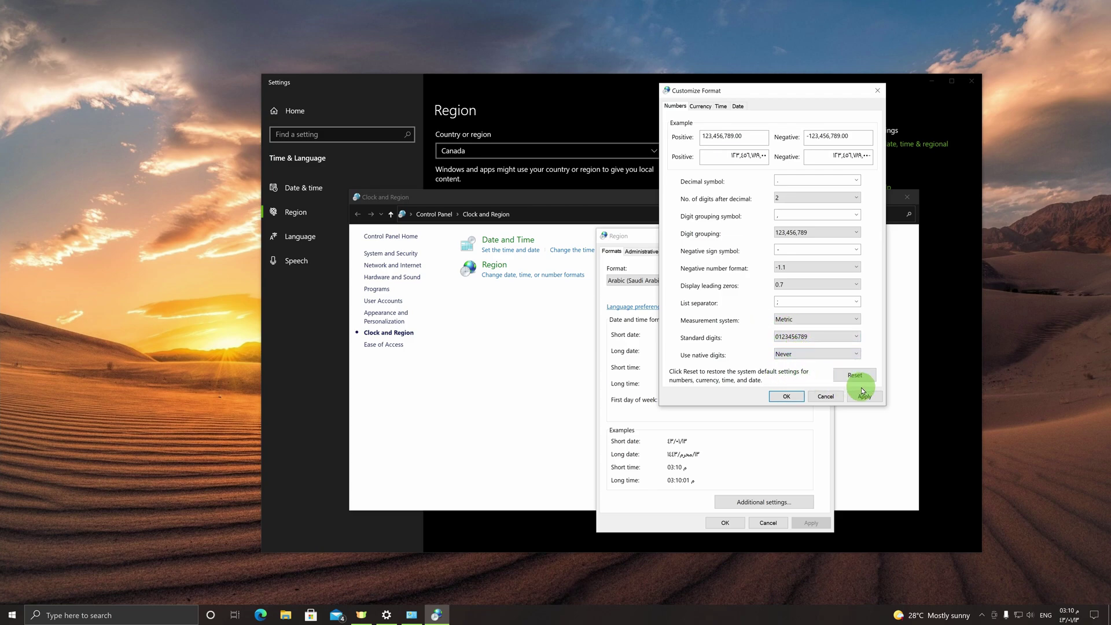
{"action": "left_click", "coordinate": [863, 397]}
{"action": "left_click", "coordinate": [1068, 614]}
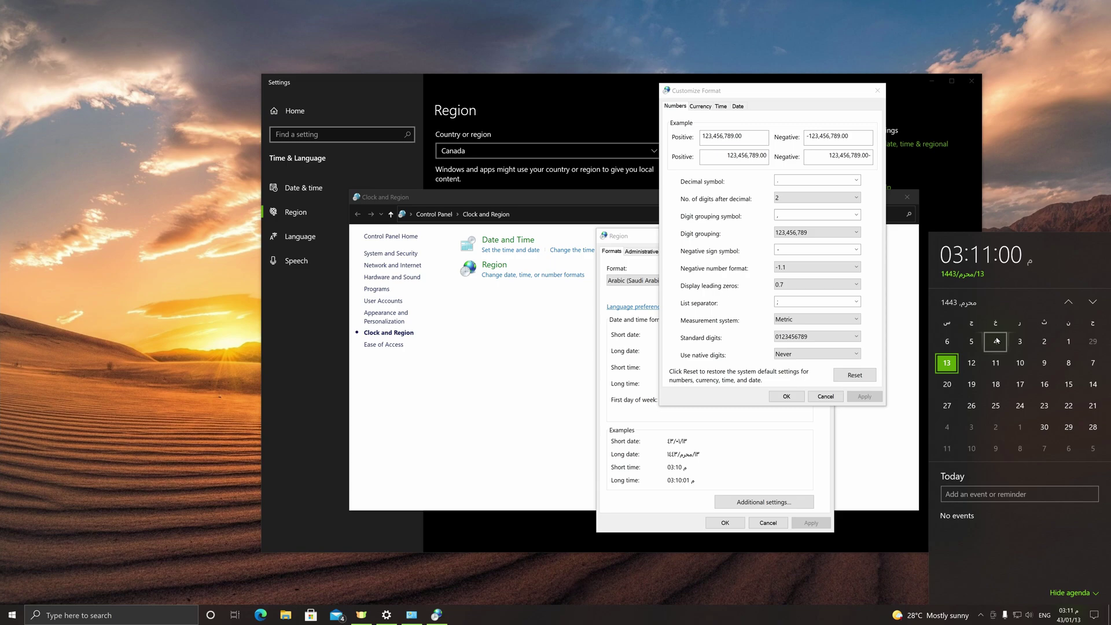
{"action": "left_click", "coordinate": [934, 369]}
{"action": "left_click", "coordinate": [1076, 555]}
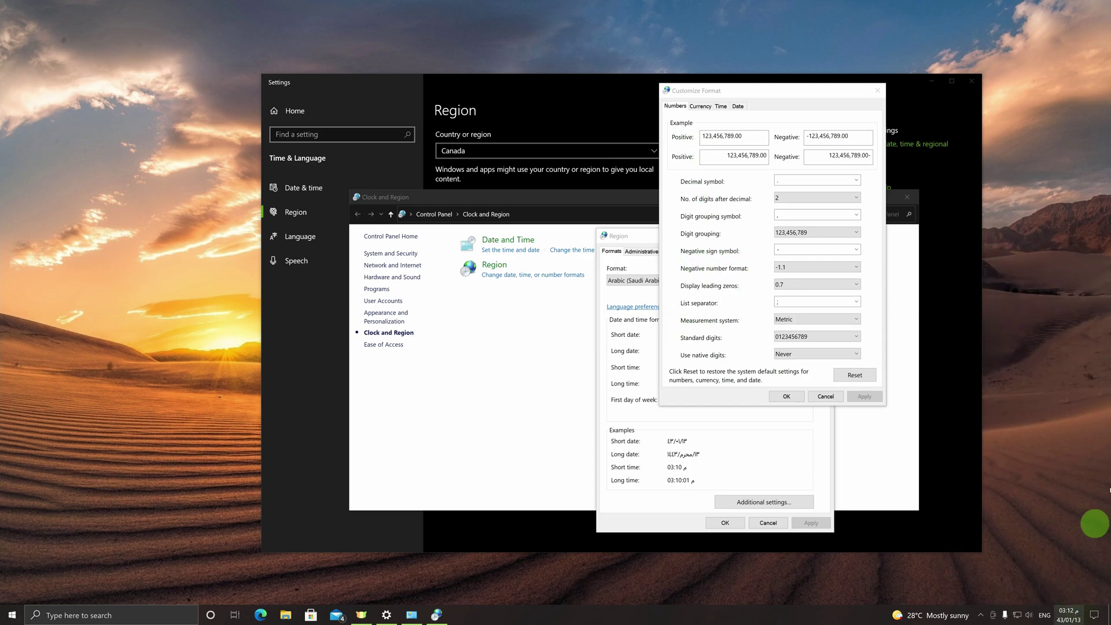
{"action": "key", "text": "super+alt+d"}
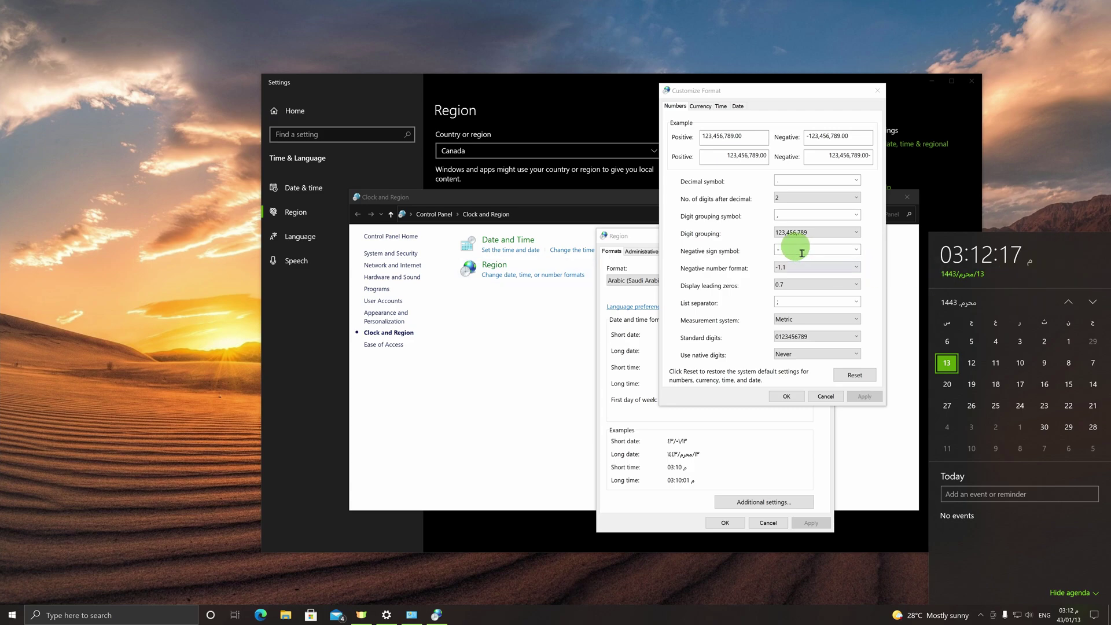
Set the currency symbol to $ on the Currency tab and apply it
{"action": "left_click", "coordinate": [700, 106]}
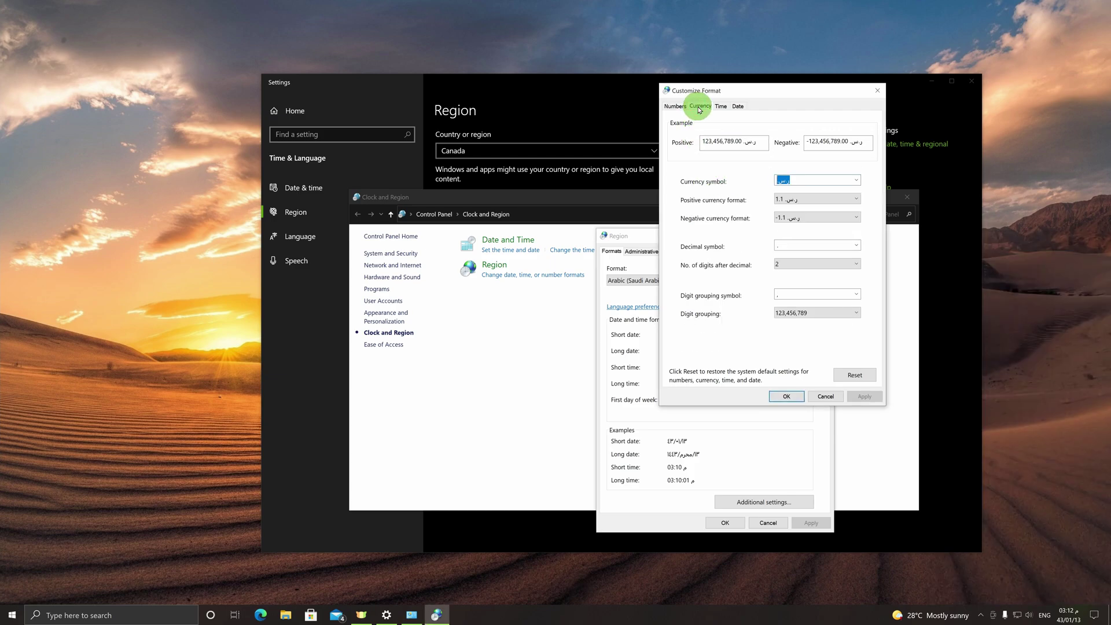
{"action": "left_click", "coordinate": [855, 180]}
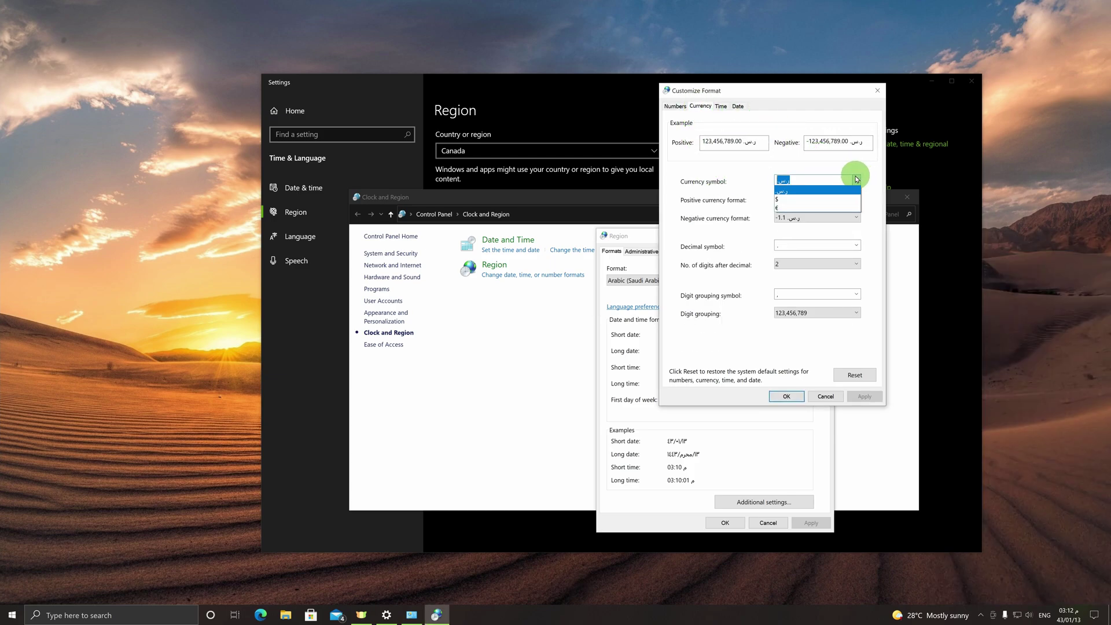
{"action": "left_click", "coordinate": [781, 199]}
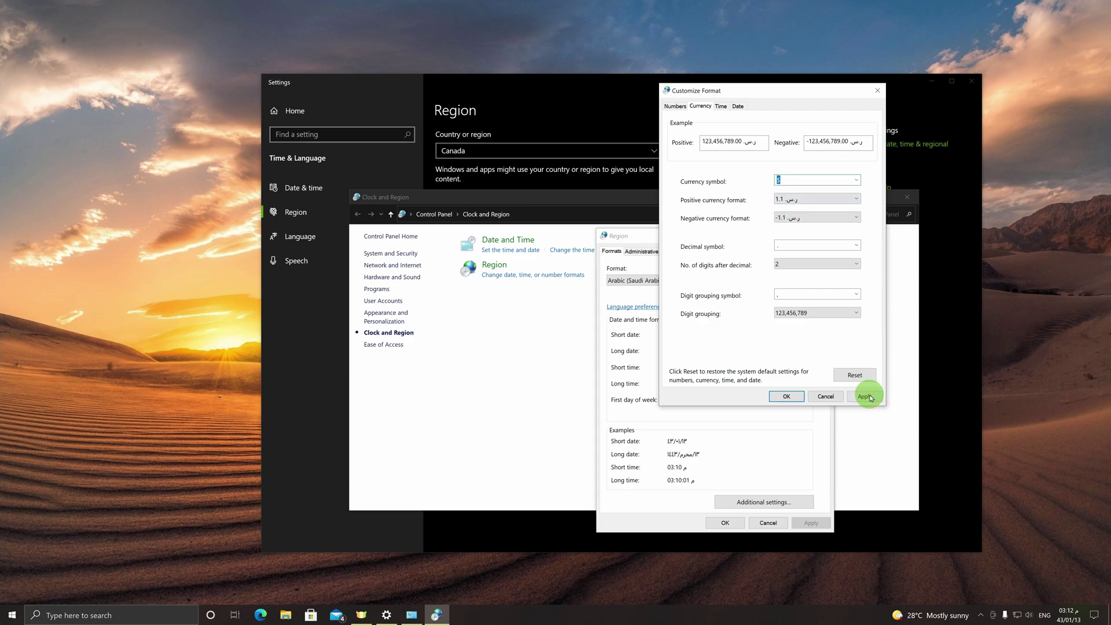
{"action": "left_click", "coordinate": [864, 396]}
Set the AM symbol to AM and PM symbol to PM, apply, and confirm the clock reads 03:13 PM
{"action": "left_click", "coordinate": [720, 106]}
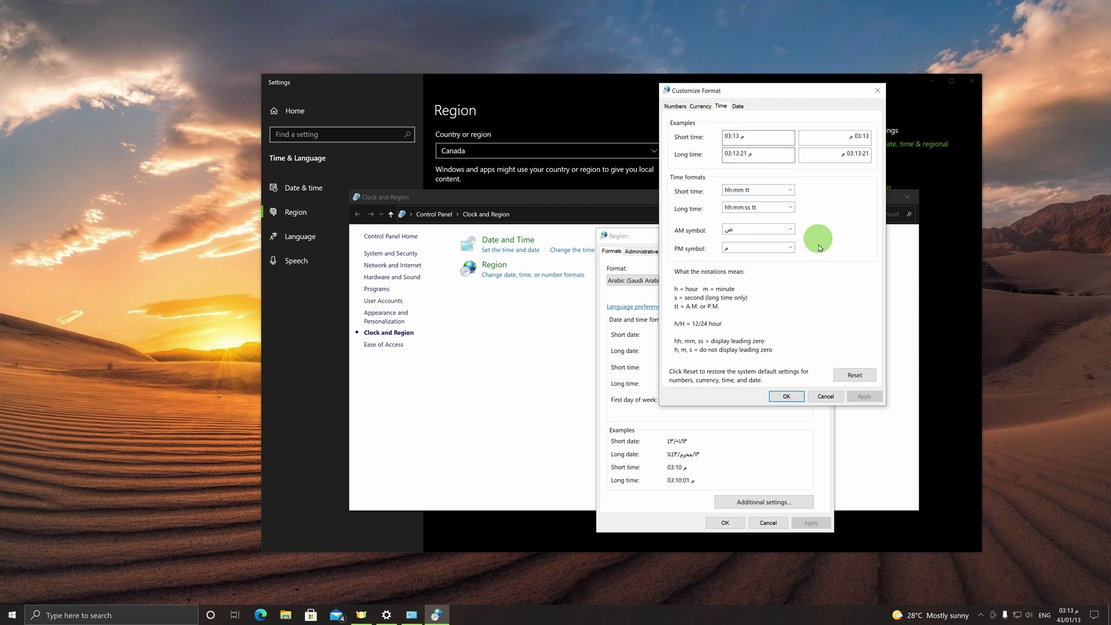
{"action": "left_click", "coordinate": [790, 230]}
{"action": "left_click", "coordinate": [766, 240]}
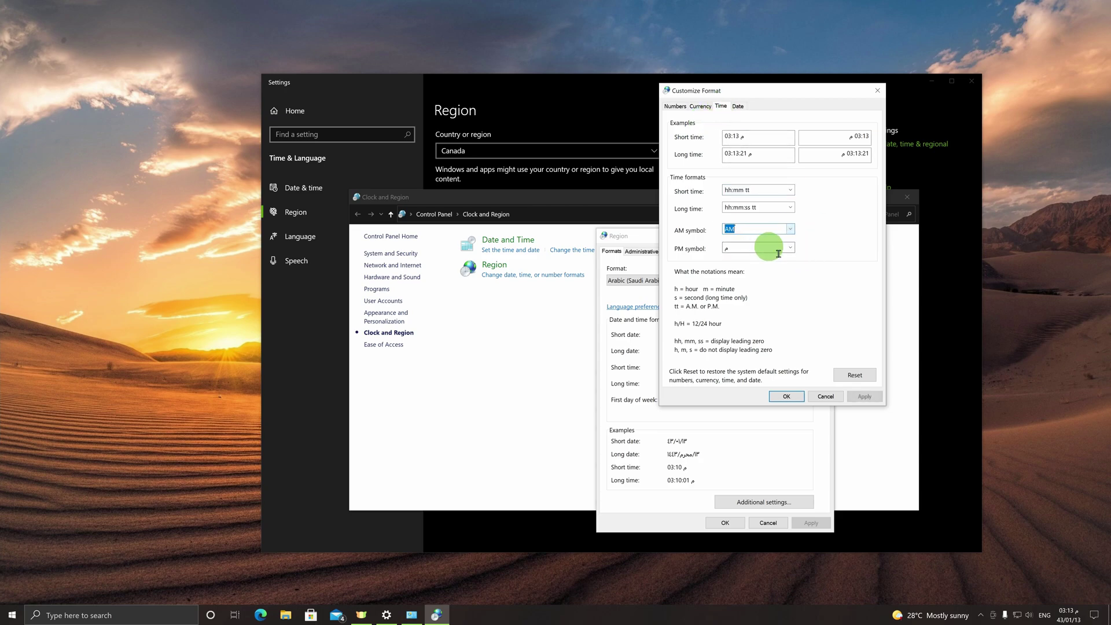
{"action": "left_click", "coordinate": [790, 249]}
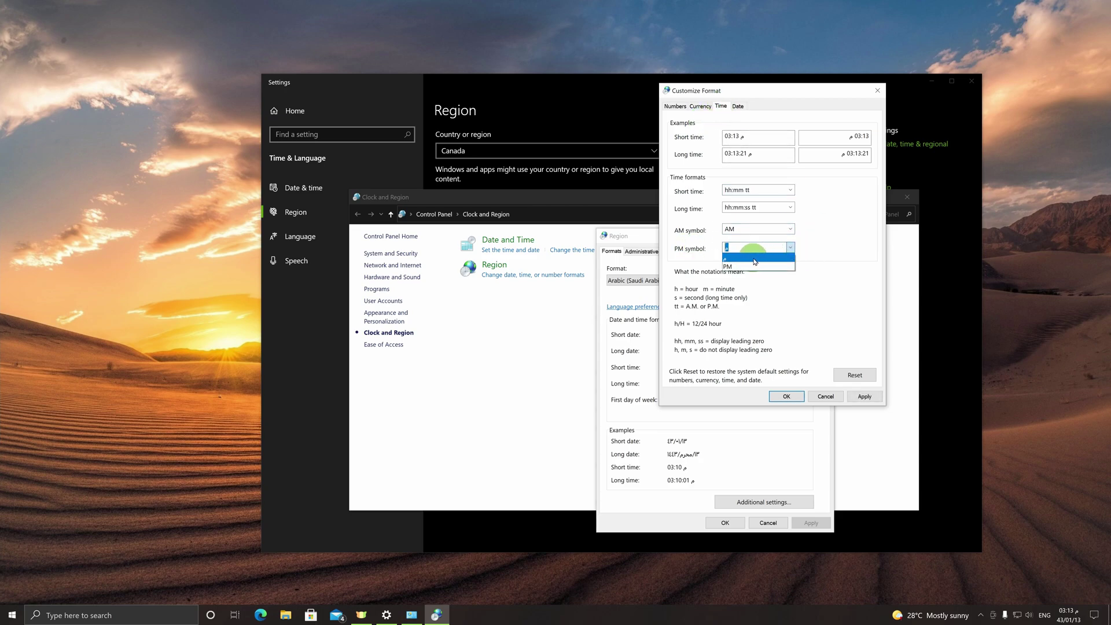
{"action": "left_click", "coordinate": [728, 266]}
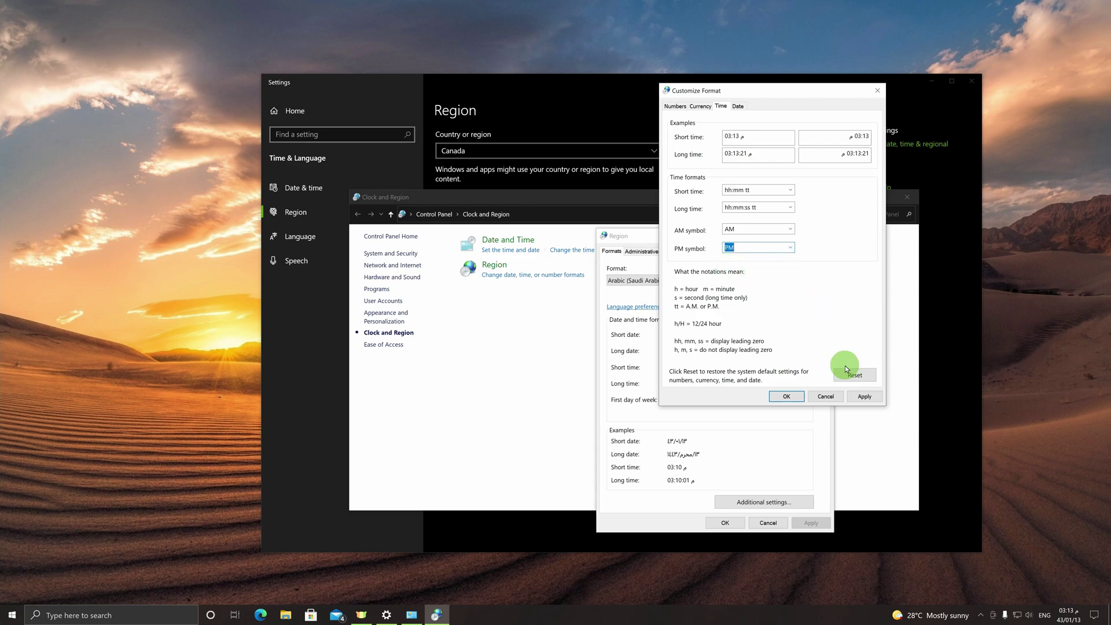
{"action": "left_click", "coordinate": [865, 396]}
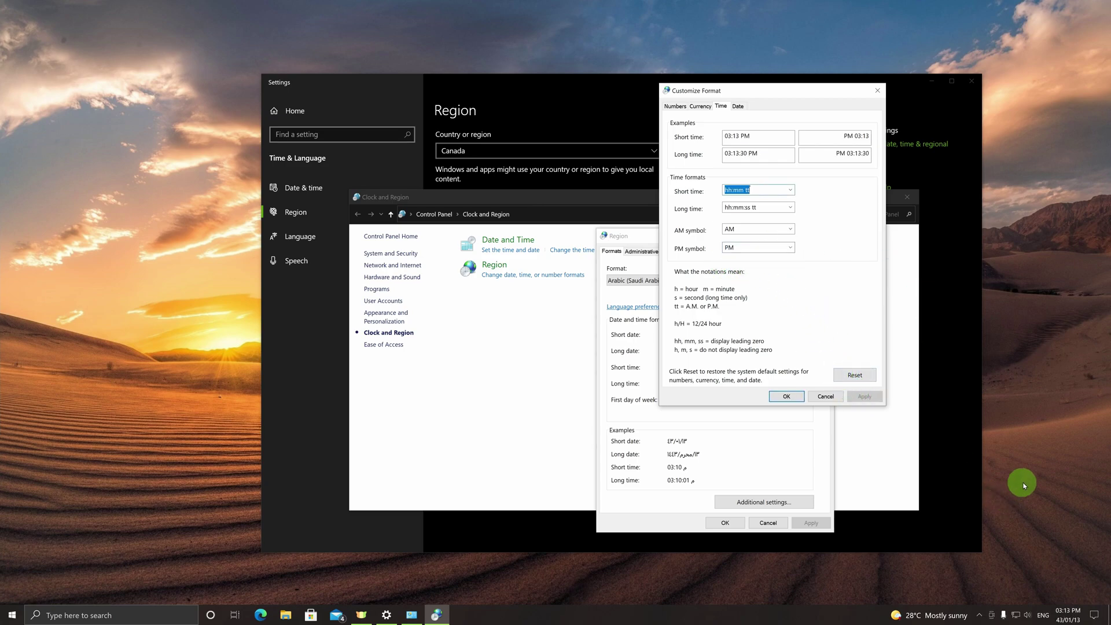
{"action": "left_click", "coordinate": [1068, 613]}
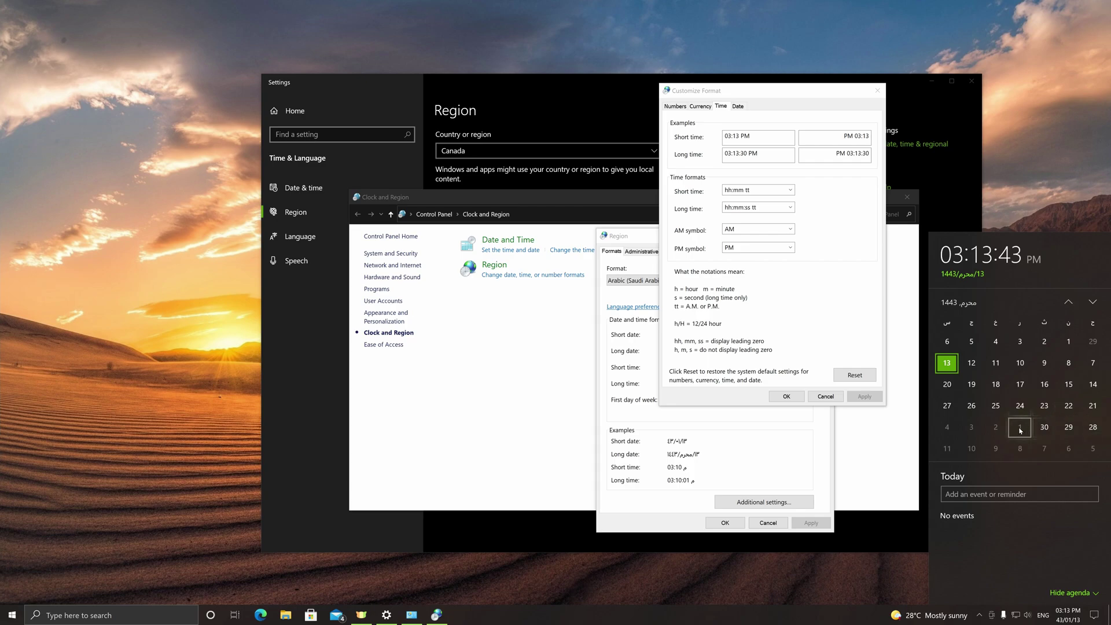
On the Date tab, change Calendar type to the Hijri calendar (التقويم الهجري), with Hijri adjustment at 1443/01/13
{"action": "left_click", "coordinate": [737, 107]}
{"action": "left_click_drag", "start_coordinate": [729, 94], "coordinate": [717, 113]}
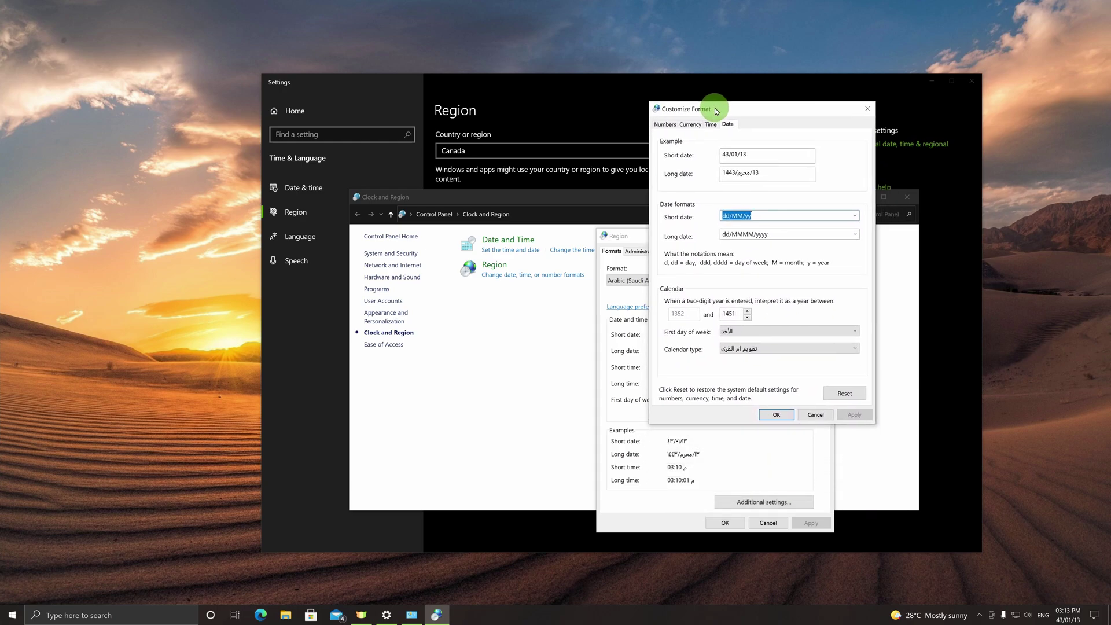
{"action": "left_click", "coordinate": [746, 332]}
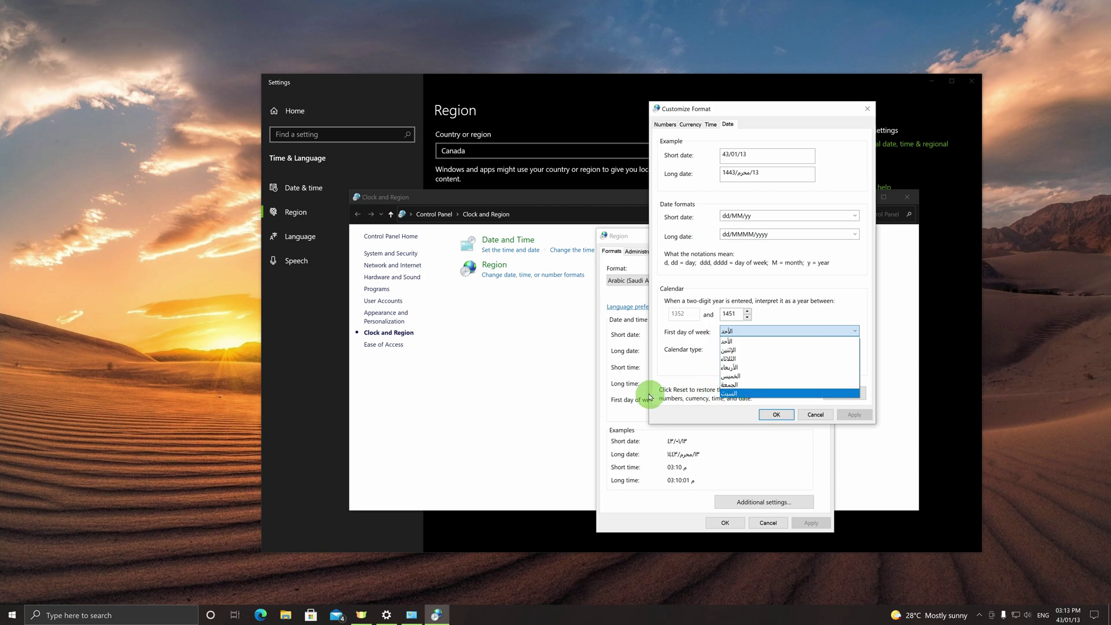
{"action": "left_click", "coordinate": [694, 355]}
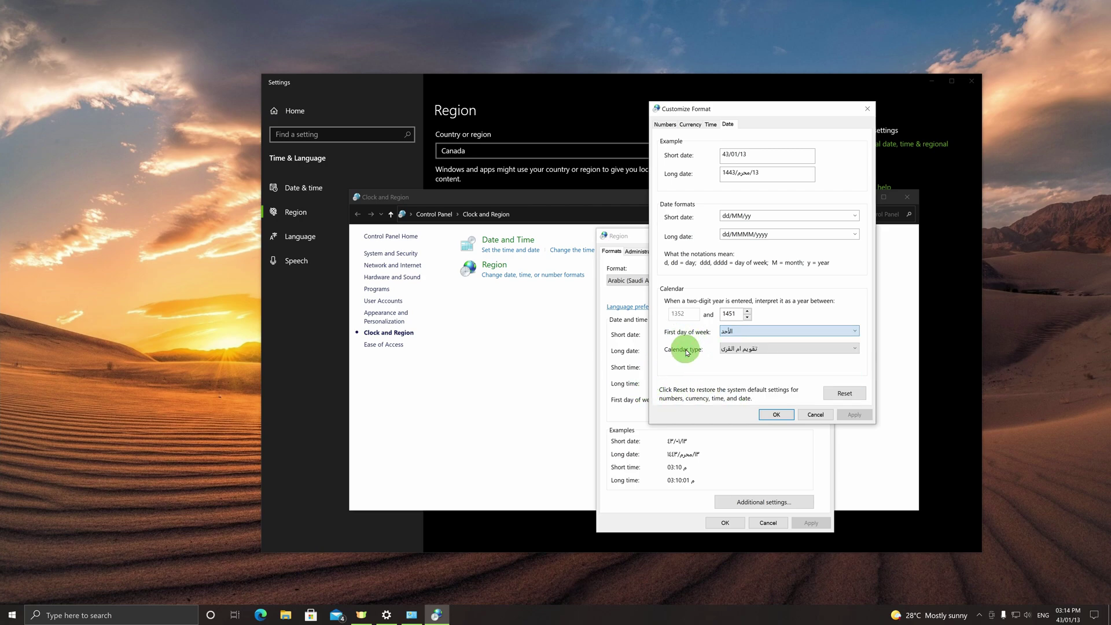
{"action": "left_click", "coordinate": [737, 350]}
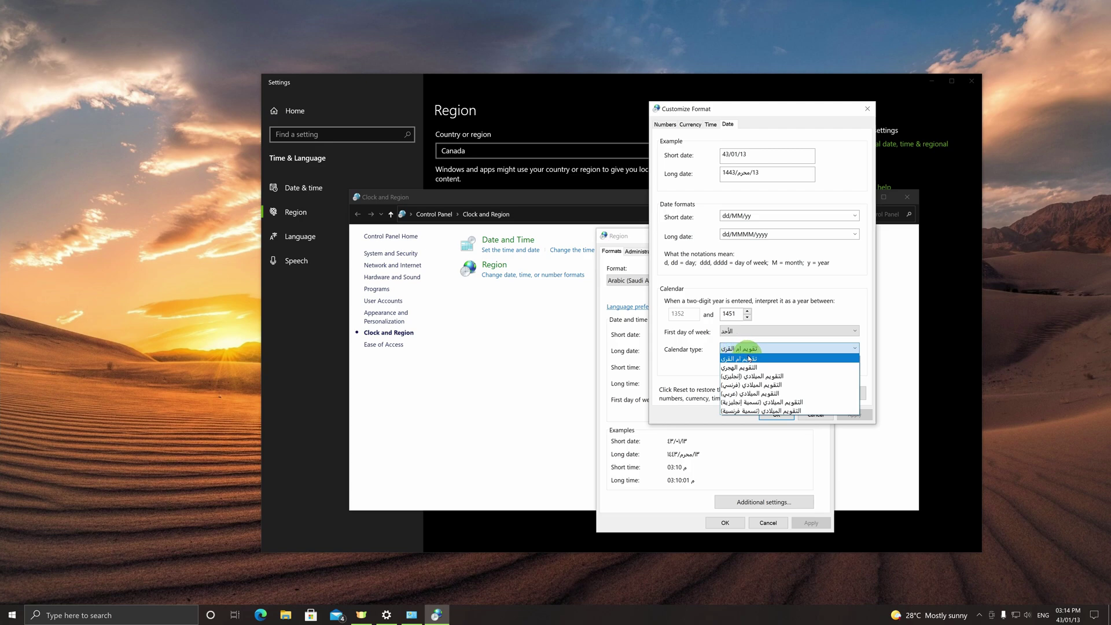
{"action": "left_click", "coordinate": [743, 357]}
{"action": "left_click", "coordinate": [744, 349]}
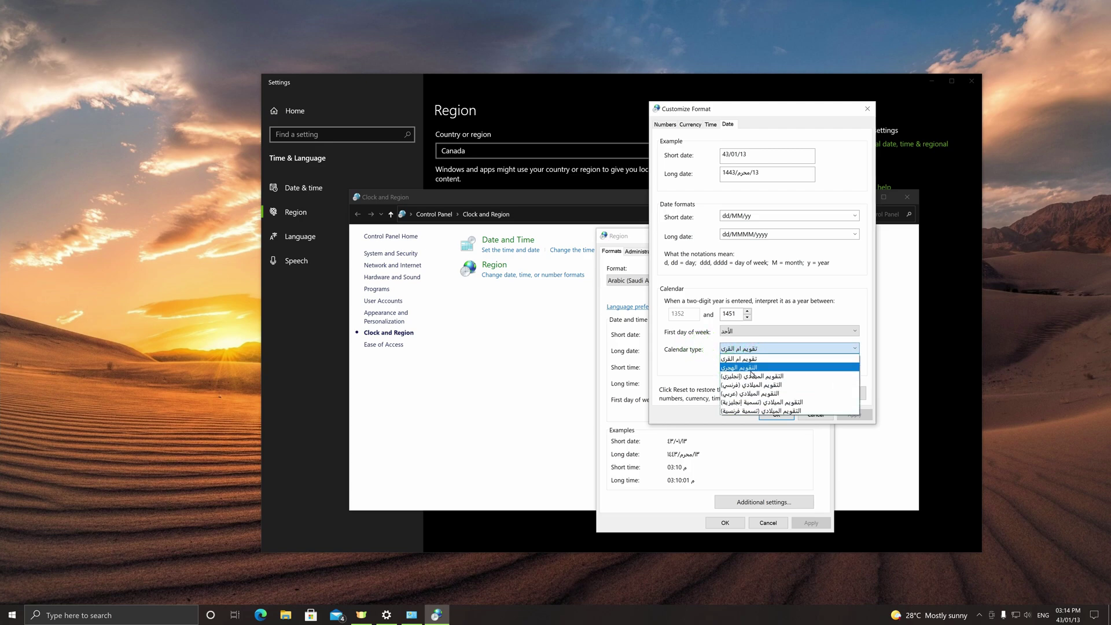
{"action": "left_click", "coordinate": [727, 370]}
{"action": "left_click", "coordinate": [734, 349]}
{"action": "left_click", "coordinate": [730, 368]}
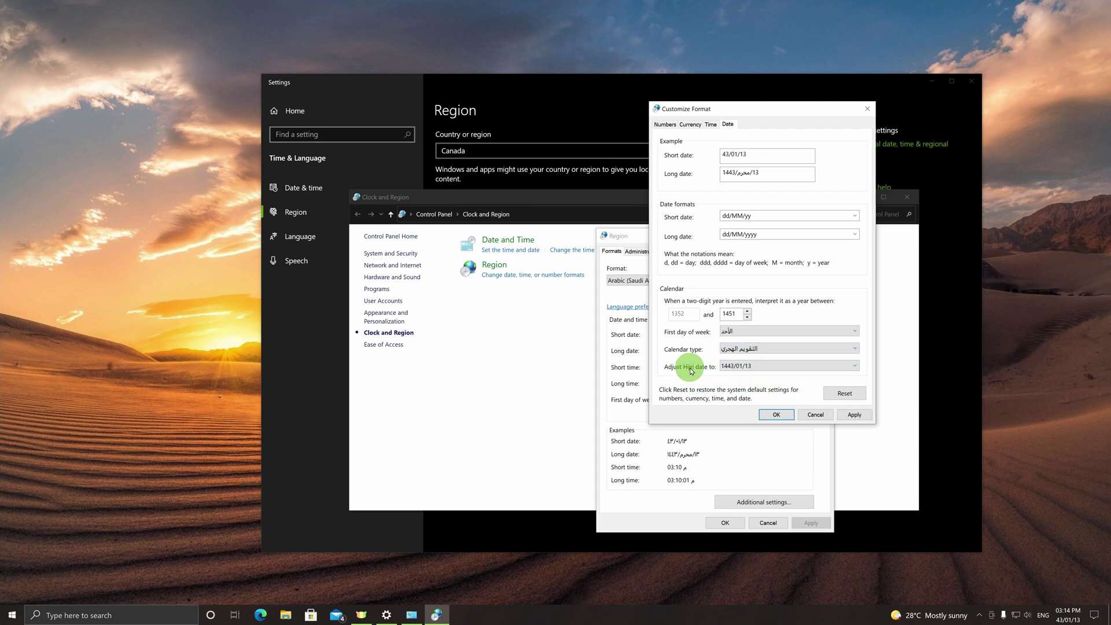
{"action": "left_click", "coordinate": [734, 366]}
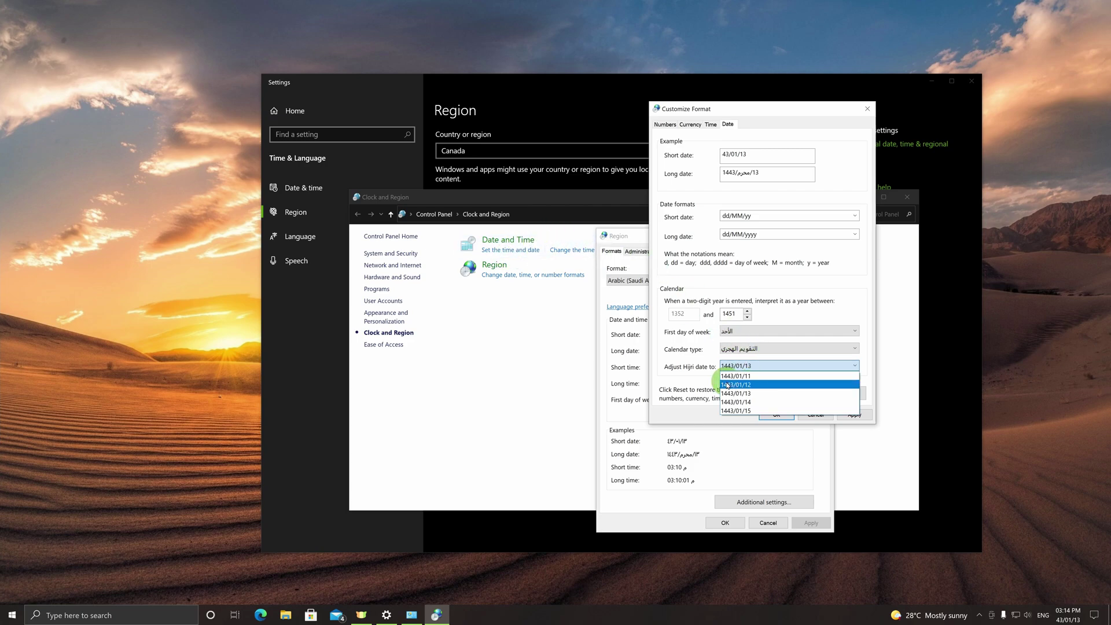
Apply the Hijri adjustment, then try 1443/01/12 and check the taskbar clock
{"action": "left_click", "coordinate": [736, 393]}
{"action": "left_click", "coordinate": [854, 415]}
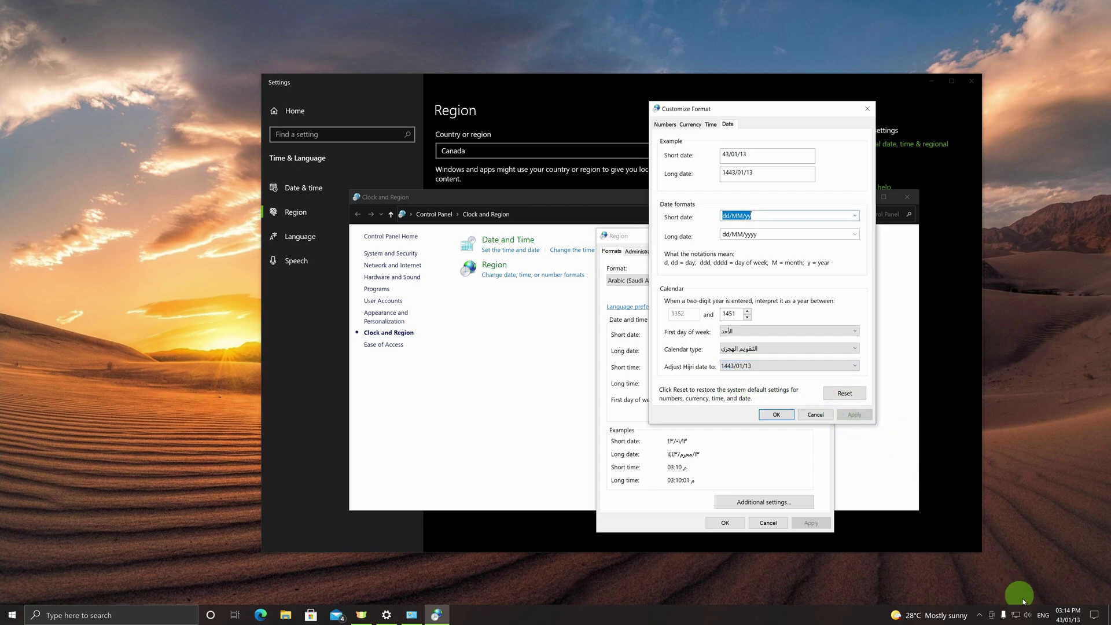
{"action": "left_click", "coordinate": [1068, 615]}
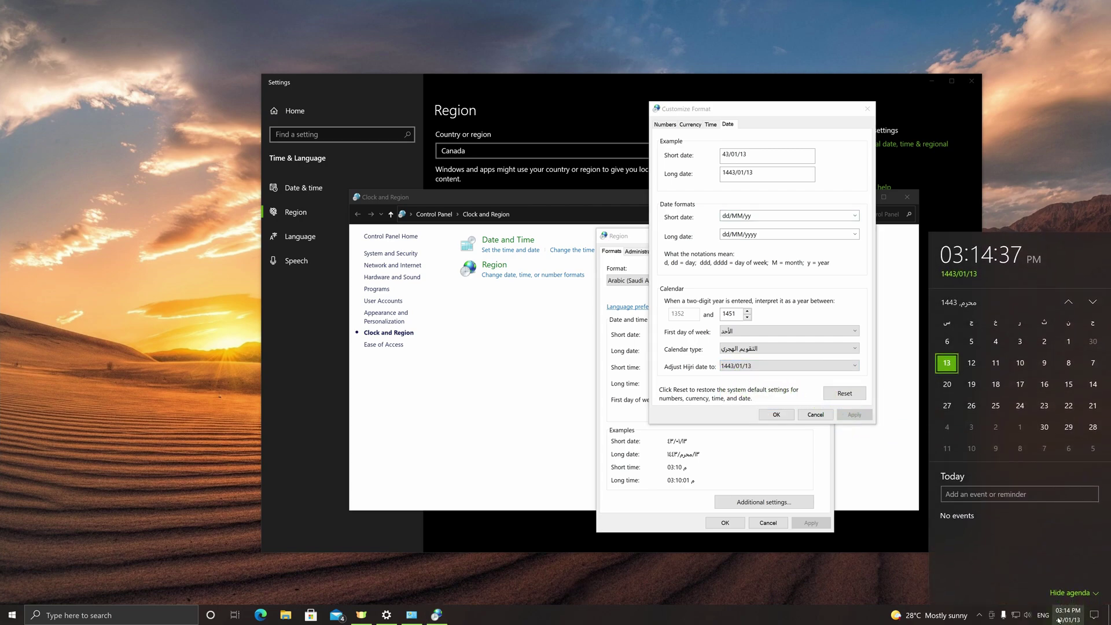
{"action": "left_click", "coordinate": [746, 366]}
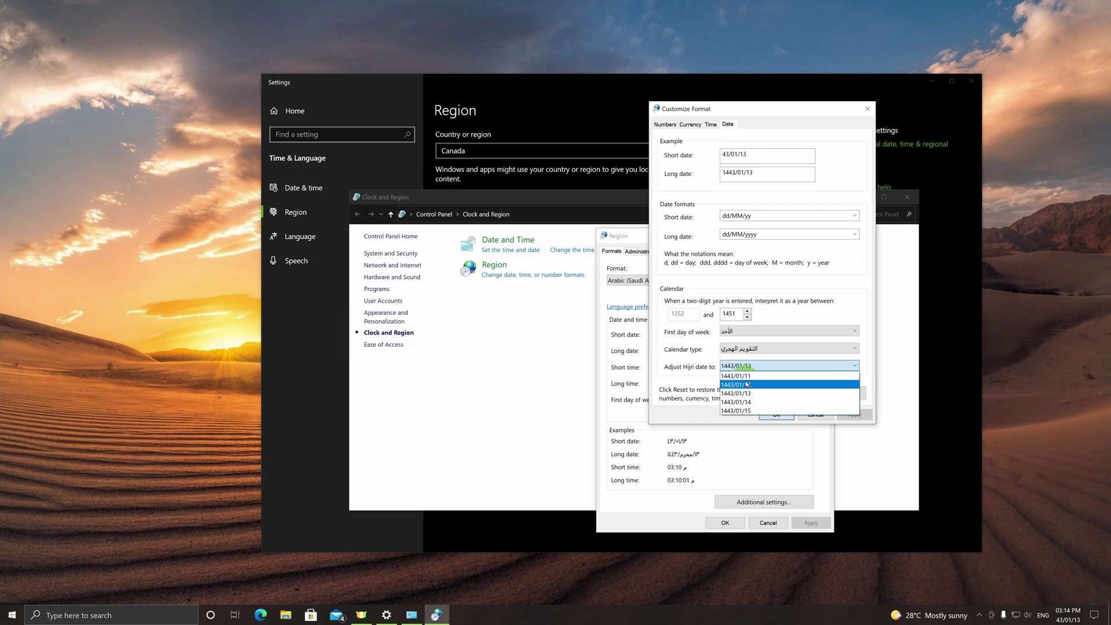
{"action": "left_click", "coordinate": [752, 379]}
{"action": "left_click", "coordinate": [851, 415]}
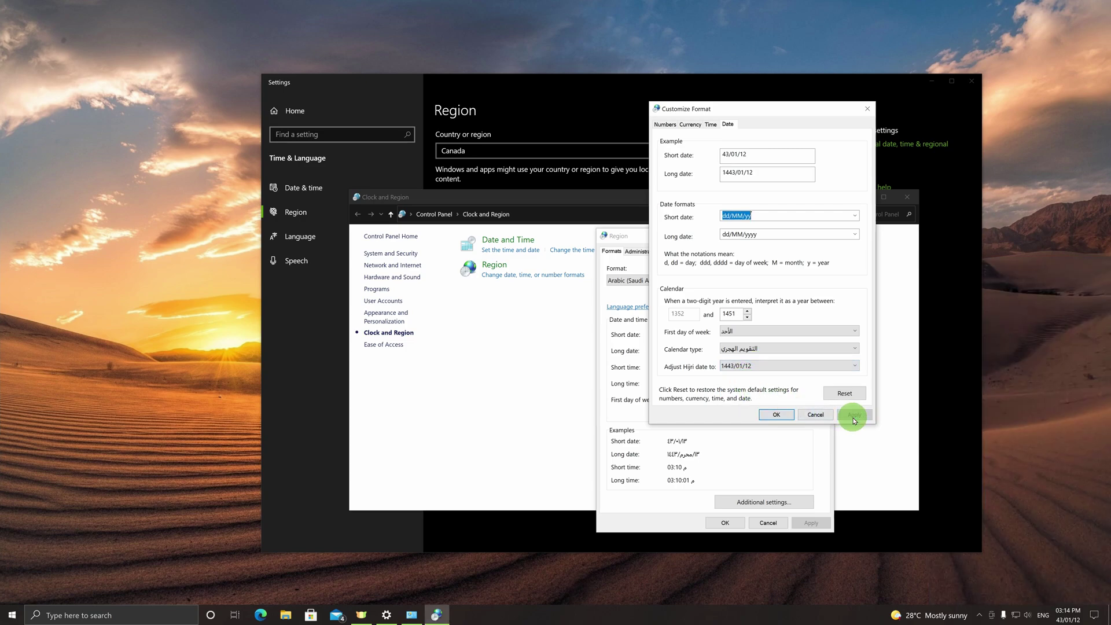
{"action": "left_click", "coordinate": [1069, 614]}
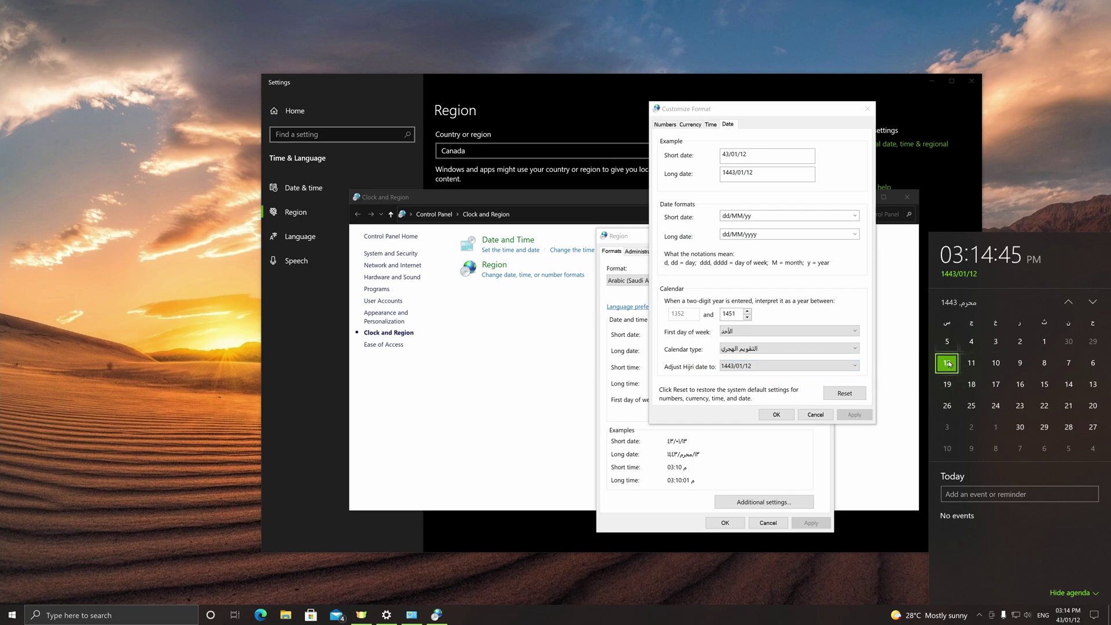
Restore the Hijri adjustment to 1443/01/13, apply it, check the clock, and confirm with OK
{"action": "left_click", "coordinate": [743, 365]}
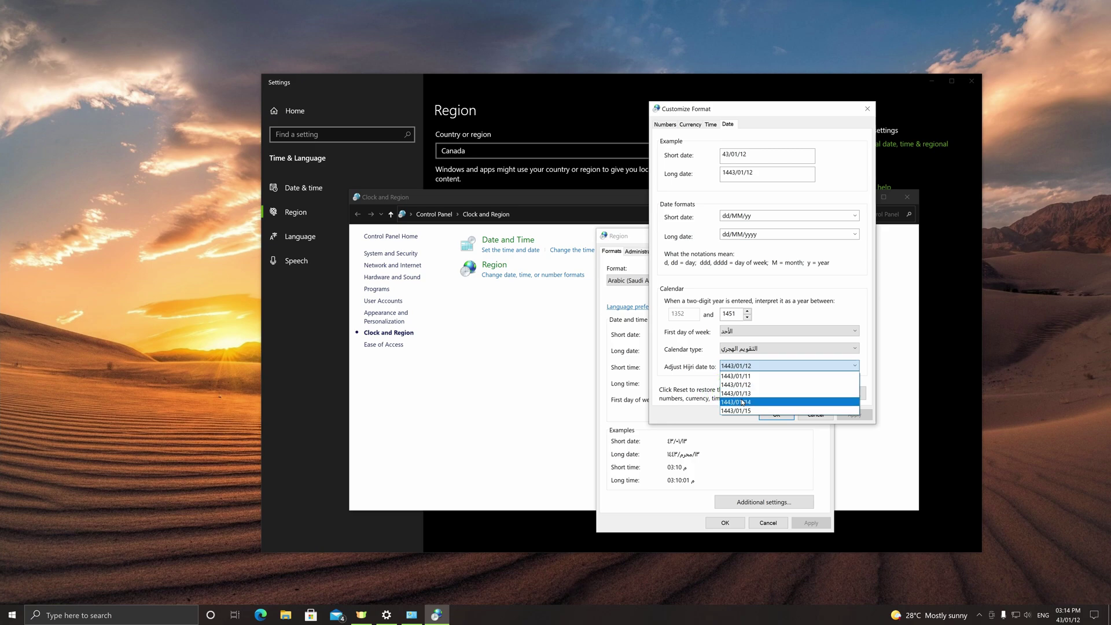
{"action": "left_click", "coordinate": [739, 394]}
{"action": "left_click", "coordinate": [854, 414]}
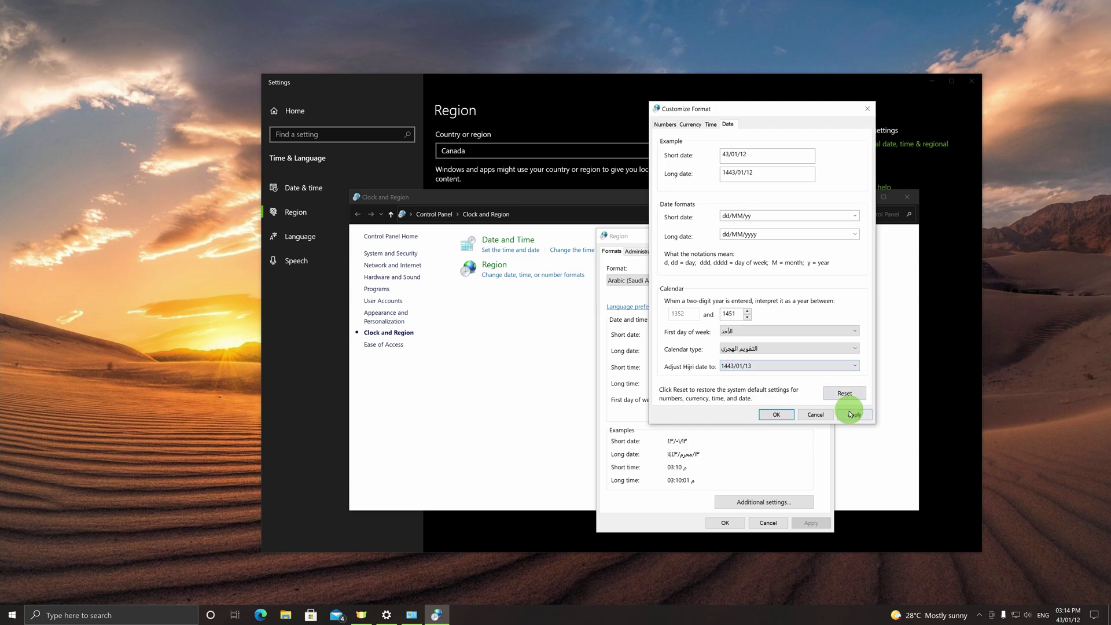
{"action": "left_click", "coordinate": [1067, 614]}
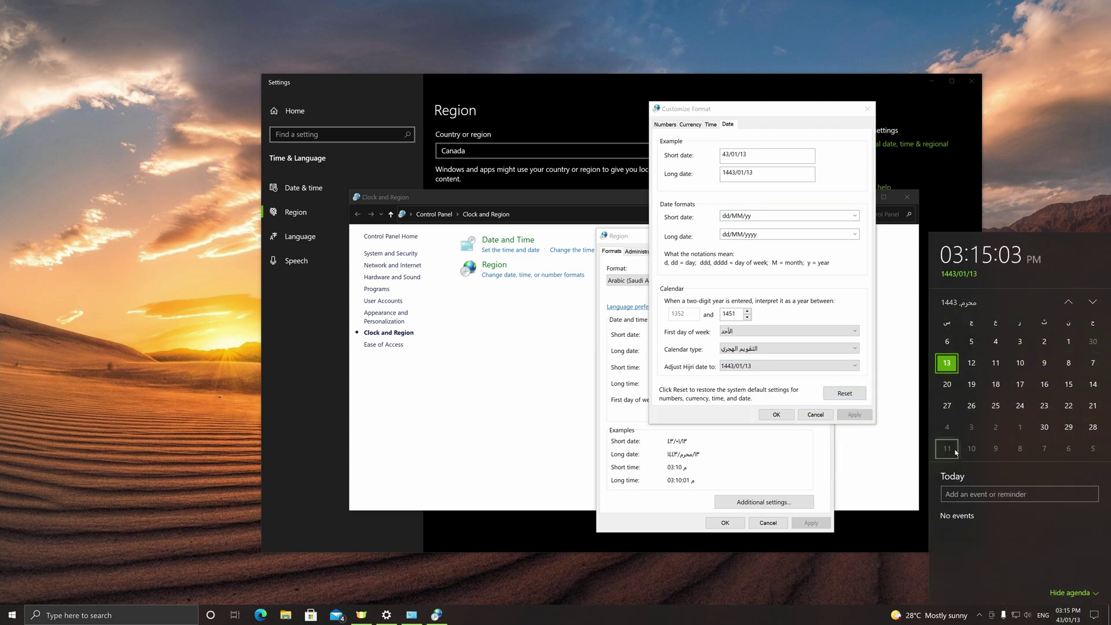
{"action": "left_click", "coordinate": [775, 414]}
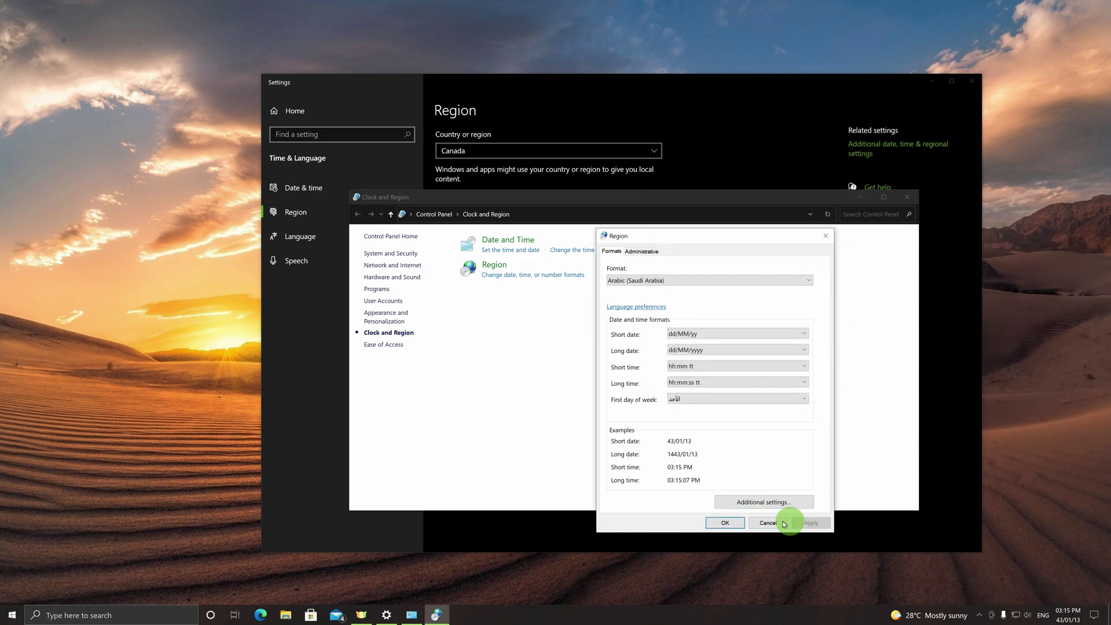
Close the Region dialog, the Clock and Region window, and Settings
{"action": "left_click", "coordinate": [726, 522]}
{"action": "left_click", "coordinate": [908, 198]}
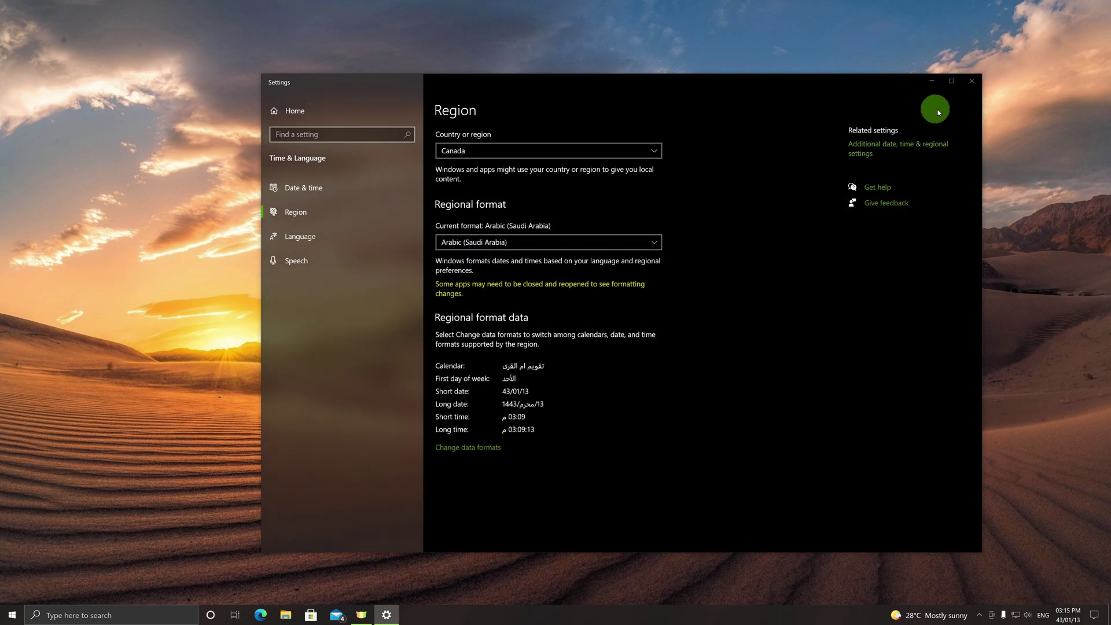
{"action": "left_click", "coordinate": [972, 81]}
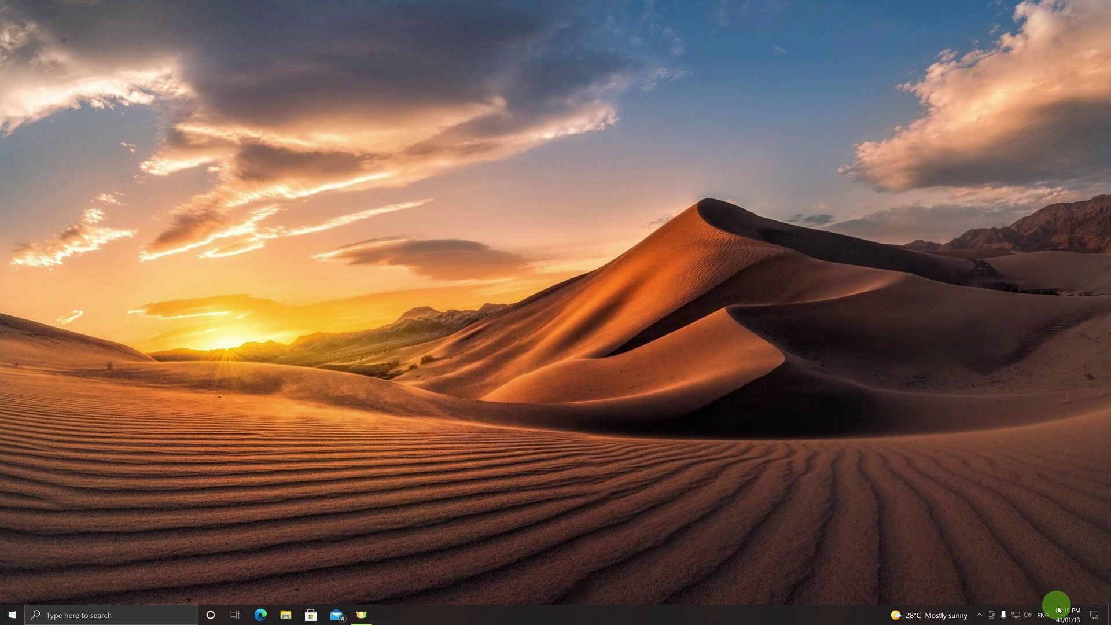
Check the taskbar clock flyout showing Muharram 1443 with today as day 13
{"action": "left_click", "coordinate": [1067, 618]}
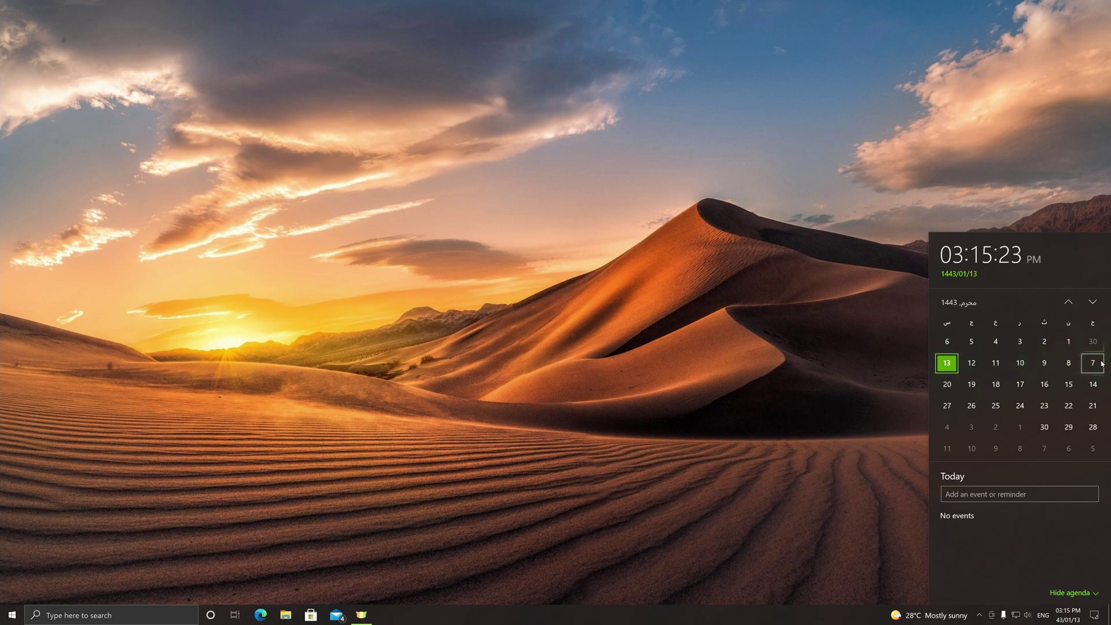
{"action": "left_click", "coordinate": [928, 372]}
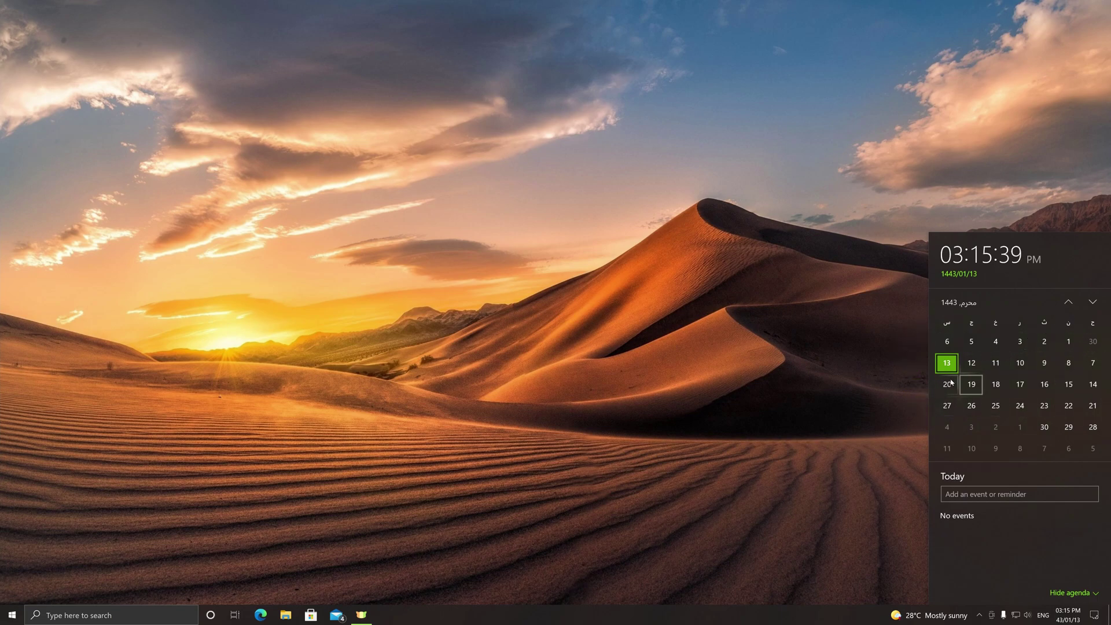
{"action": "left_click", "coordinate": [933, 381]}
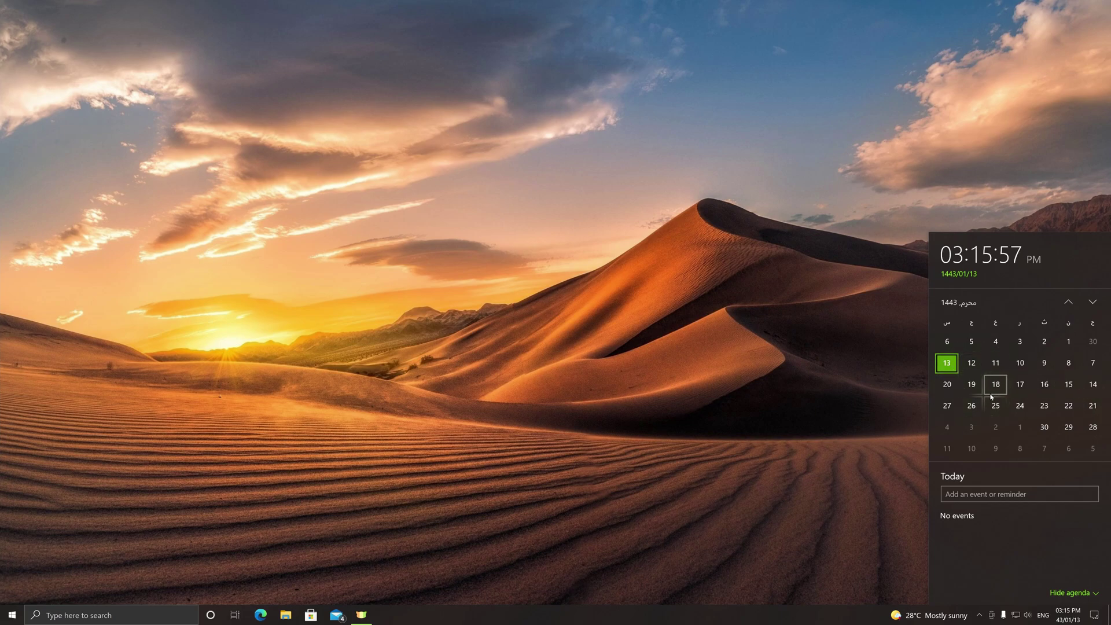
Launch the Calendar app from its Start menu tile
{"action": "left_click", "coordinate": [2, 607]}
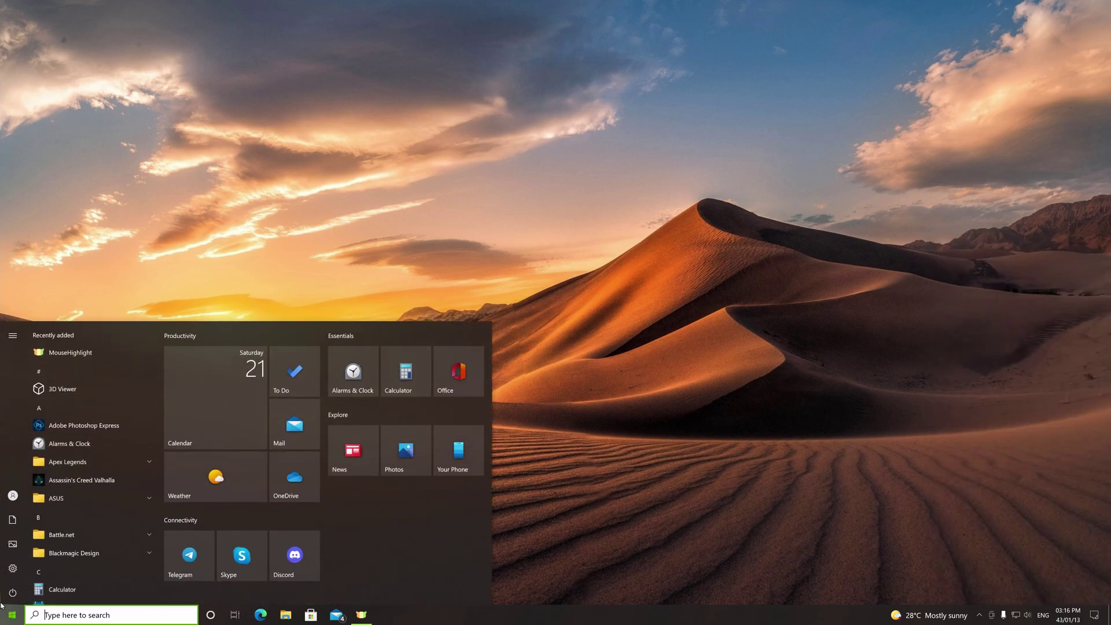
{"action": "left_click", "coordinate": [208, 403]}
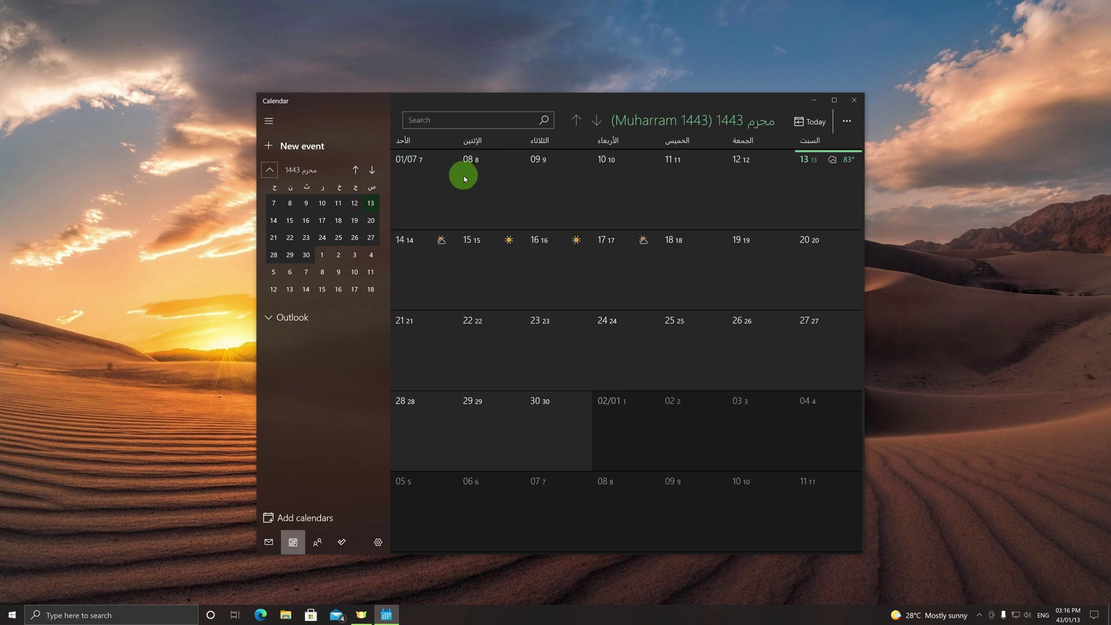
Uncheck Enable under Alternate Calendars in the Calendar settings
{"action": "left_click", "coordinate": [378, 542]}
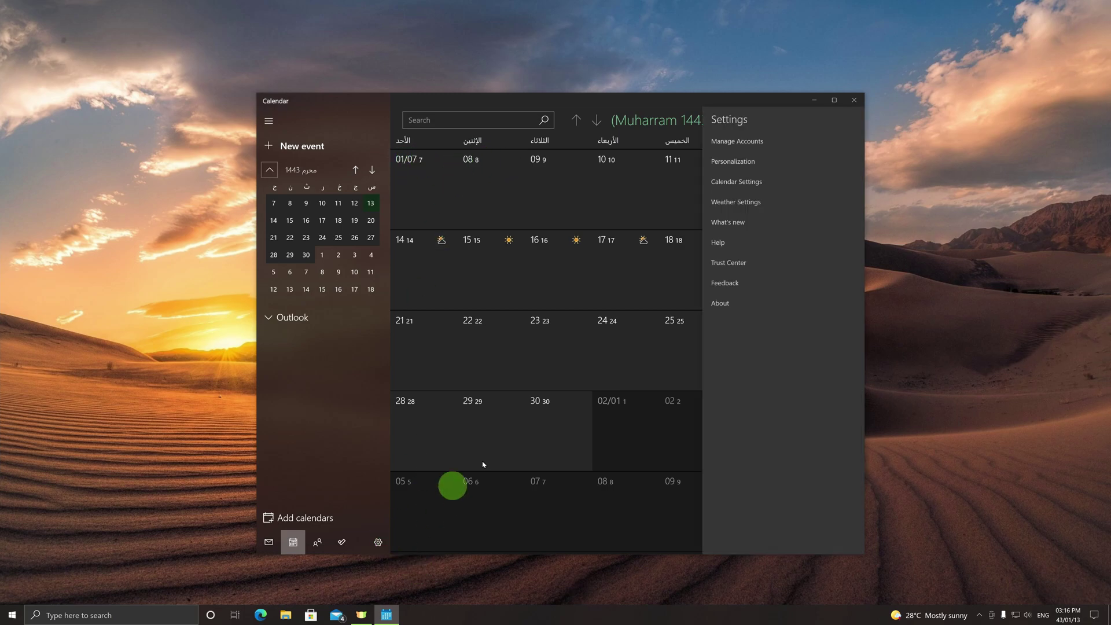
{"action": "left_click", "coordinate": [742, 189]}
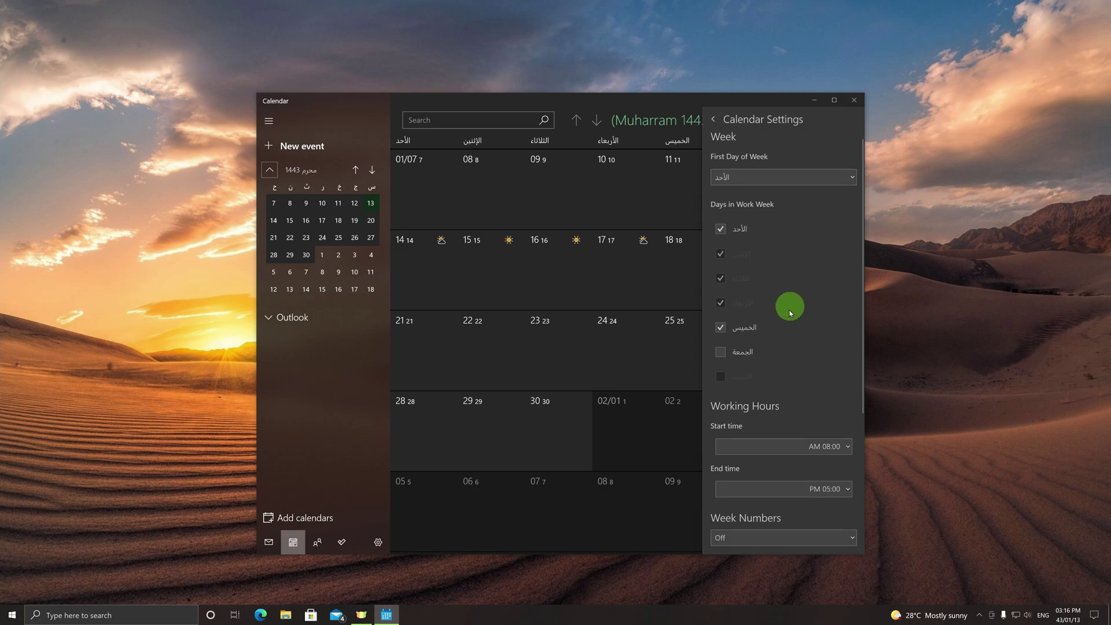
{"action": "scroll", "coordinate": [778, 358], "scroll_direction": "down", "scroll_amount": 5}
{"action": "left_click", "coordinate": [715, 397]}
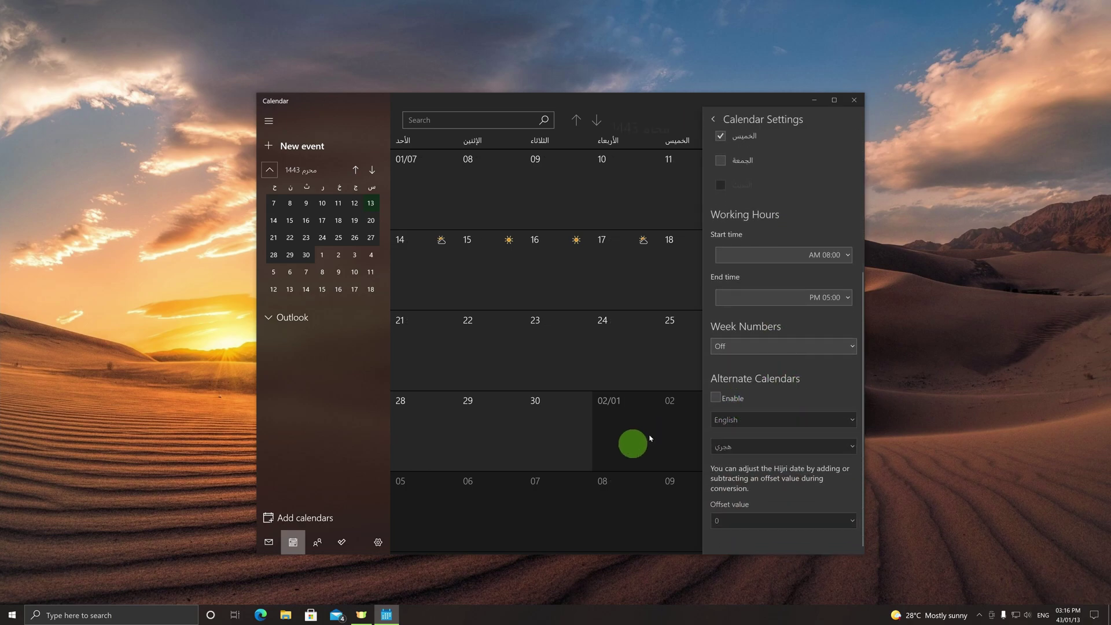
Close the settings pane, make the Calendar window slightly shorter, and shift it right
{"action": "left_click", "coordinate": [590, 405]}
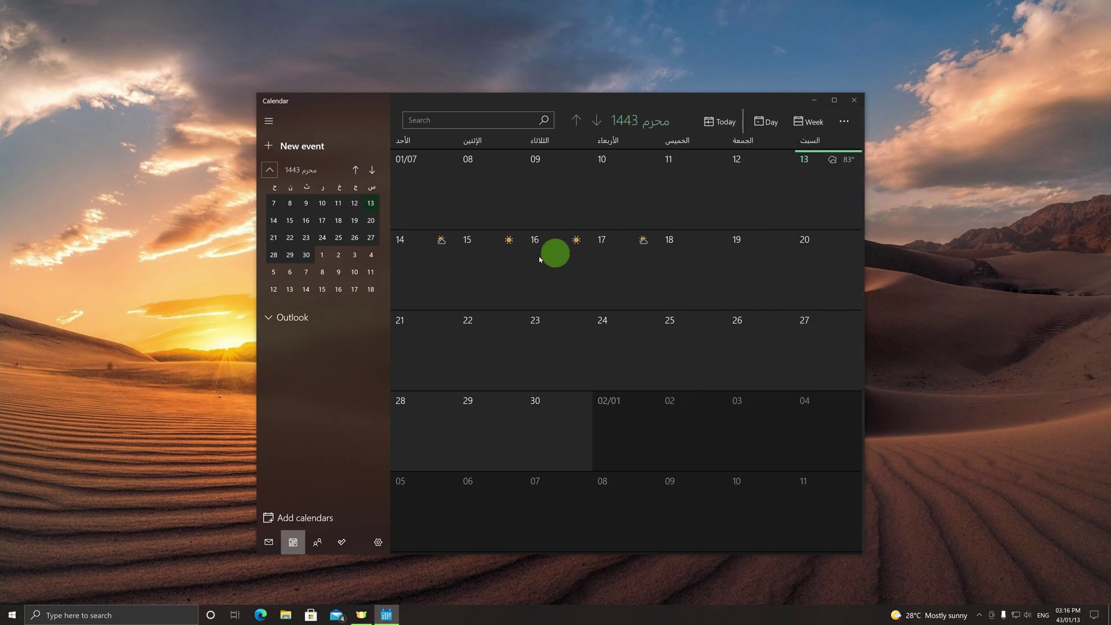
{"action": "left_click_drag", "start_coordinate": [692, 88], "coordinate": [846, 108]}
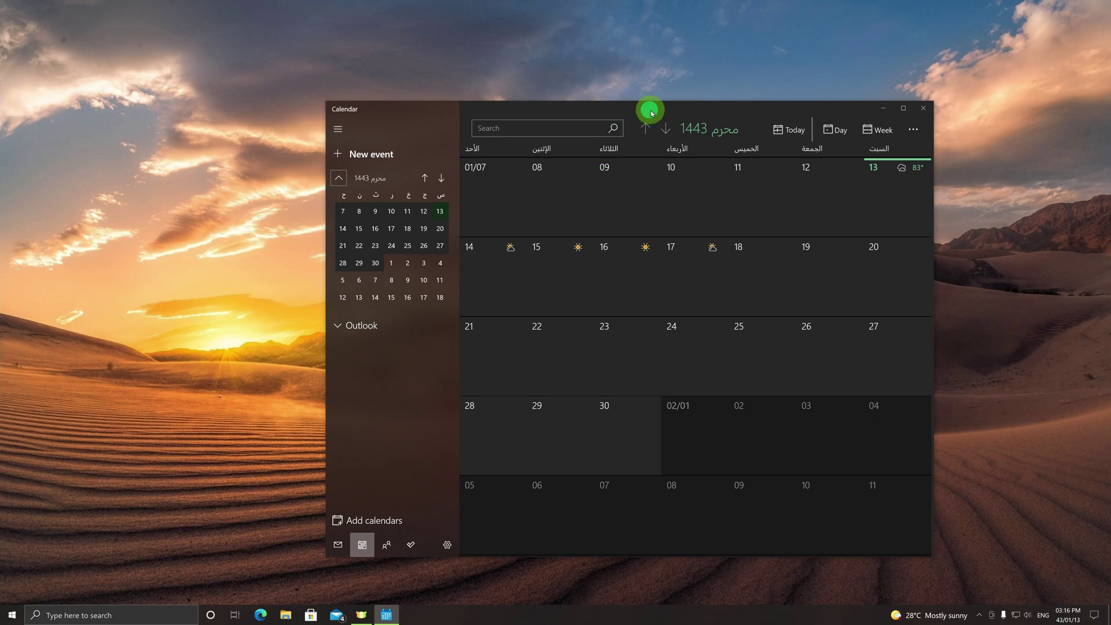
{"action": "left_click_drag", "start_coordinate": [647, 108], "coordinate": [677, 104]}
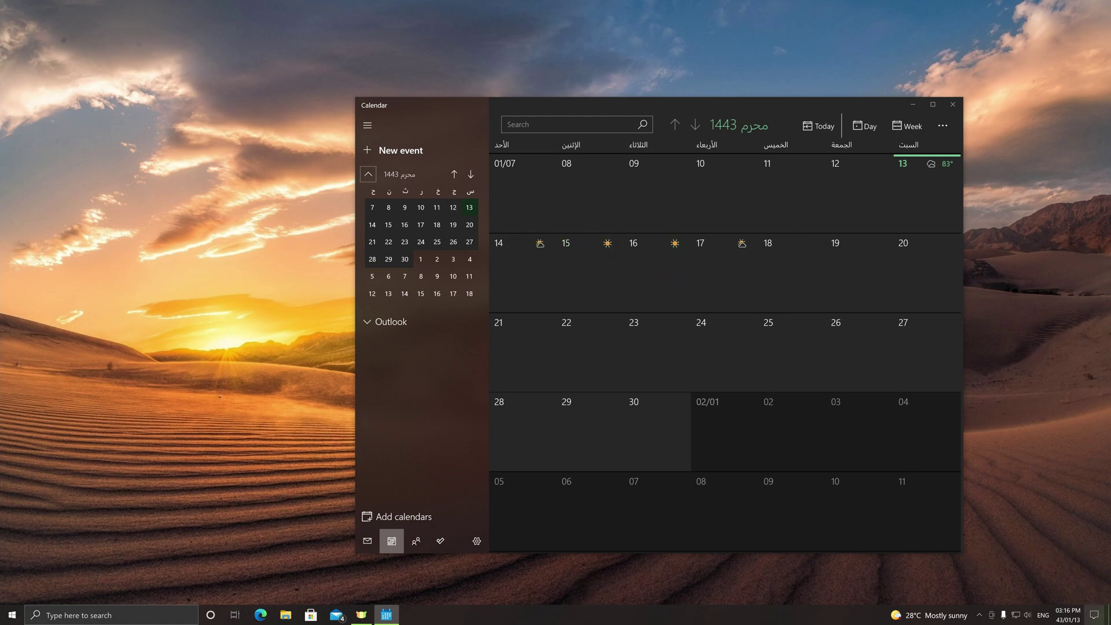
Open the taskbar clock flyout to check the Hijri date
{"action": "left_click", "coordinate": [1094, 614]}
{"action": "left_click", "coordinate": [1077, 612]}
{"action": "left_click", "coordinate": [1080, 611]}
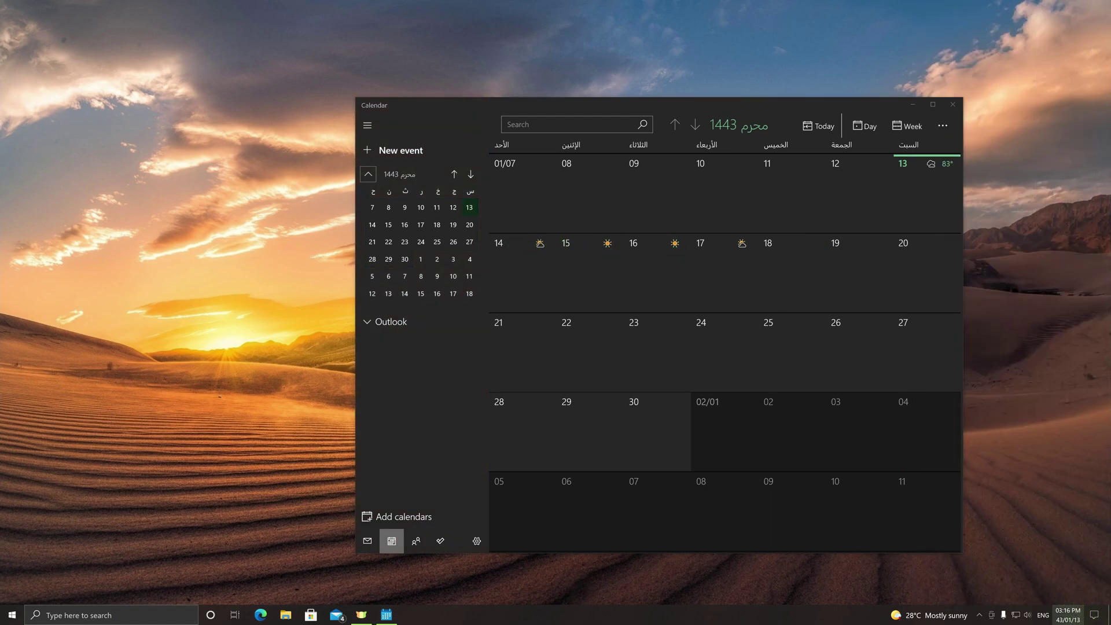
{"action": "left_click", "coordinate": [1067, 614]}
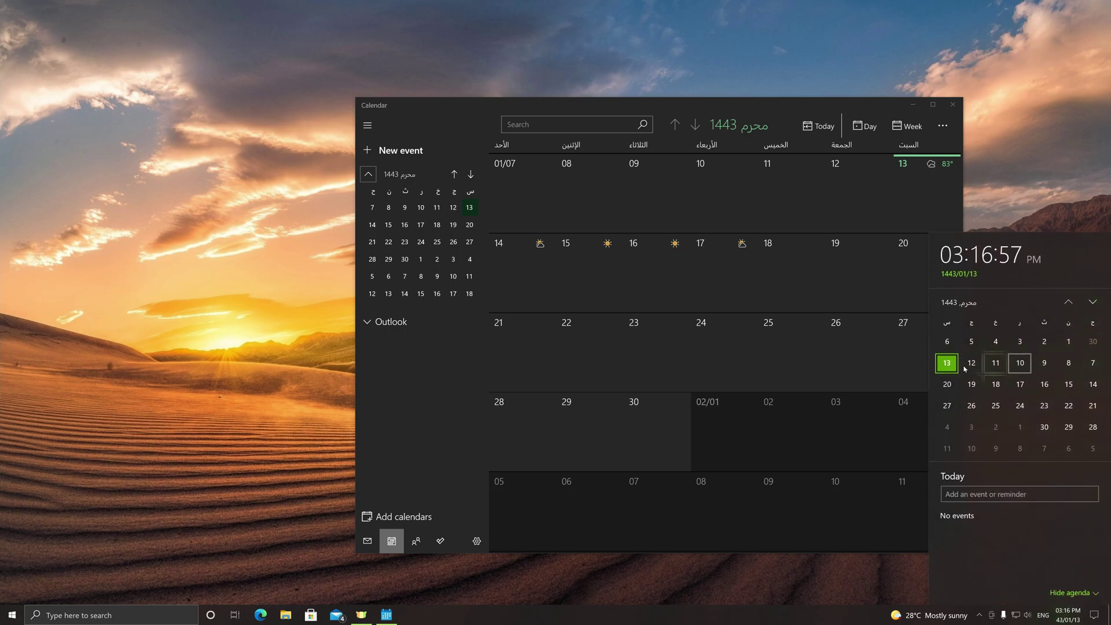
Start a new event on day 08 in Calendar, then dismiss the popup
{"action": "left_click", "coordinate": [630, 260]}
{"action": "left_click", "coordinate": [590, 216]}
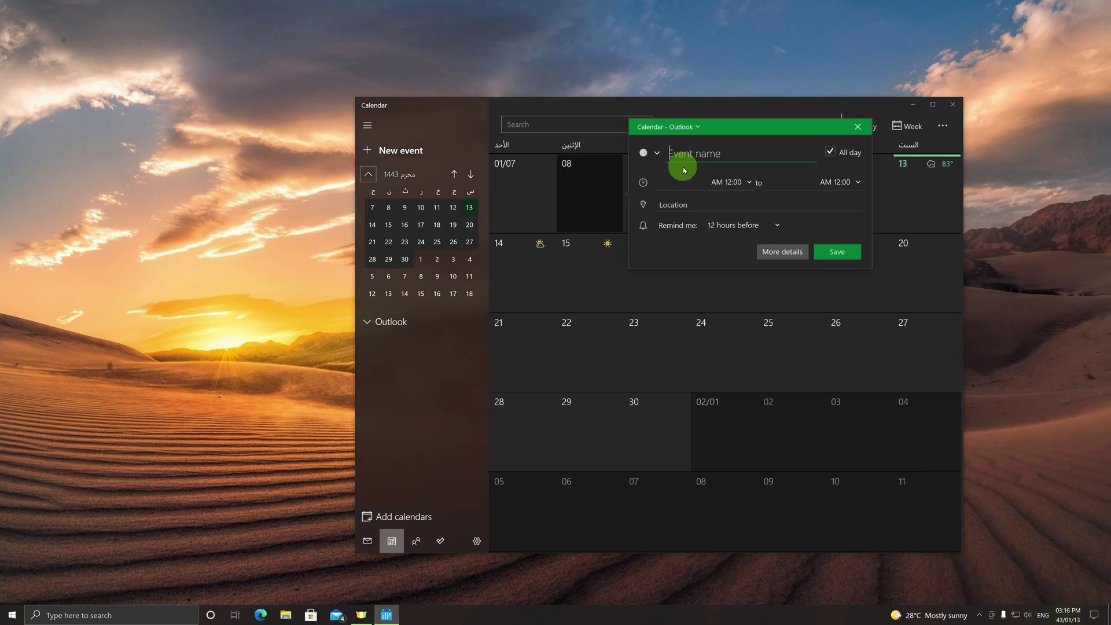
{"action": "left_click", "coordinate": [638, 344]}
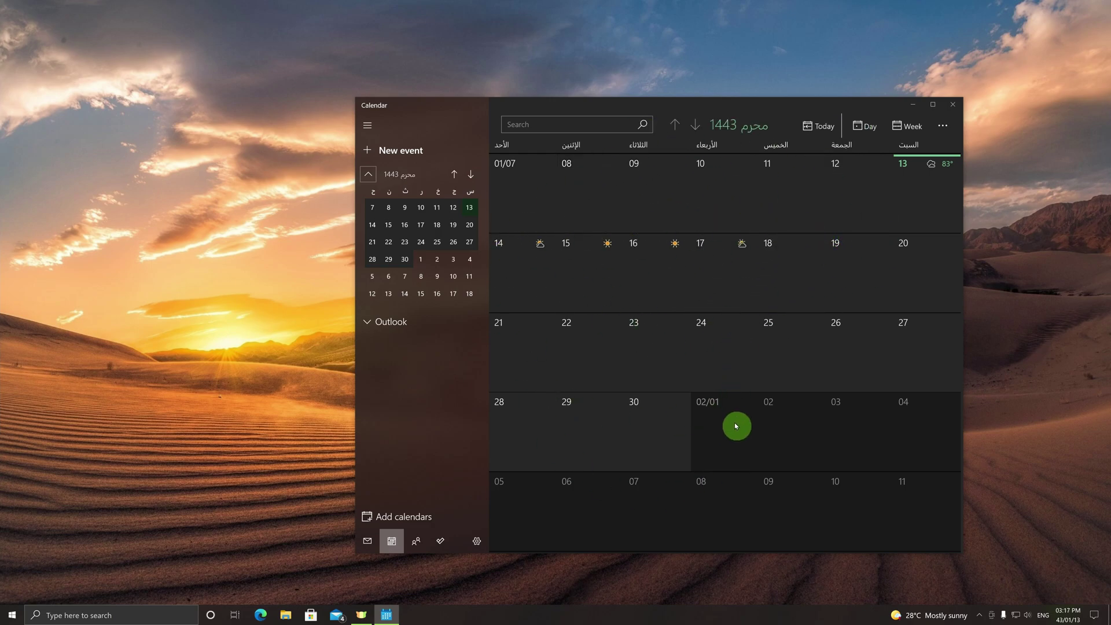
Re-enable Alternate Calendars in Calendar settings with the Gregorian (ميلادي) calendar
{"action": "left_click", "coordinate": [477, 542]}
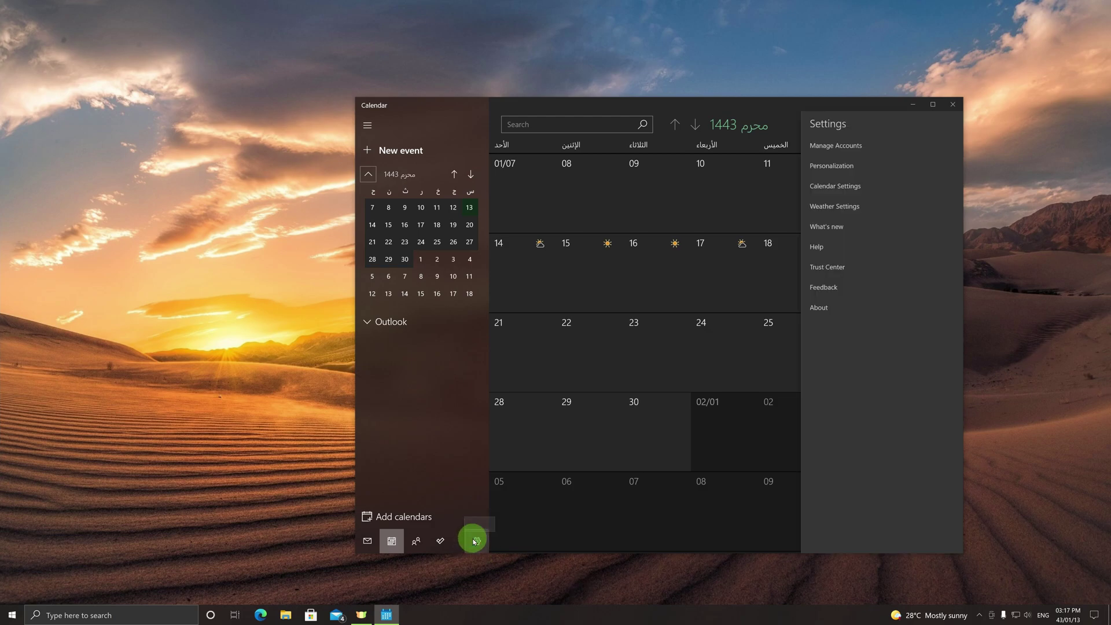
{"action": "left_click", "coordinate": [835, 186]}
{"action": "scroll", "coordinate": [857, 297], "scroll_direction": "down", "scroll_amount": 5}
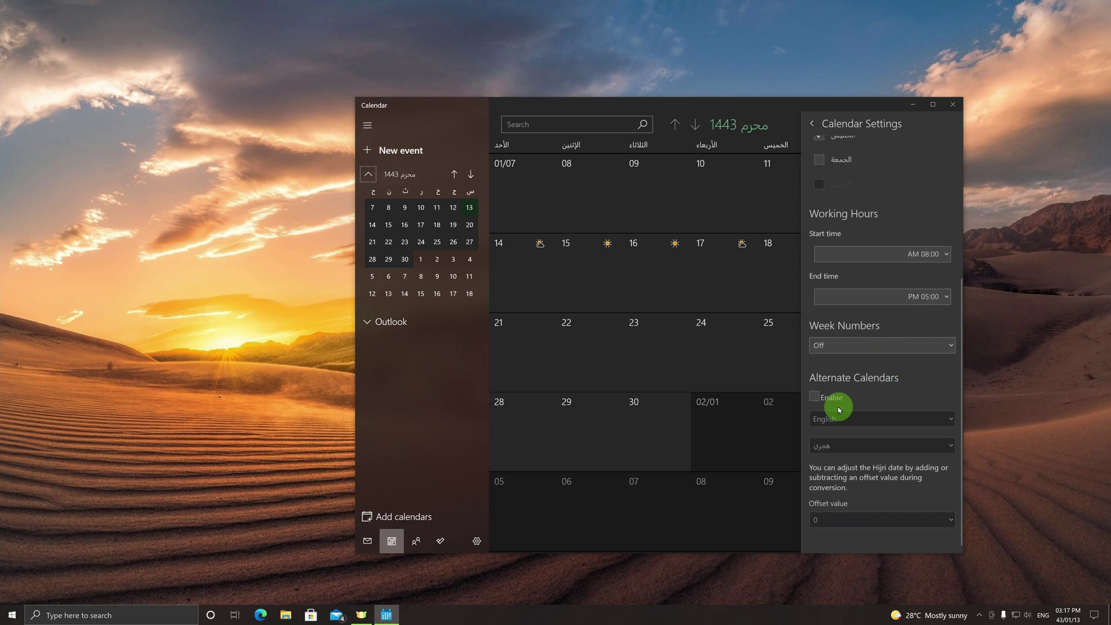
{"action": "left_click", "coordinate": [822, 401]}
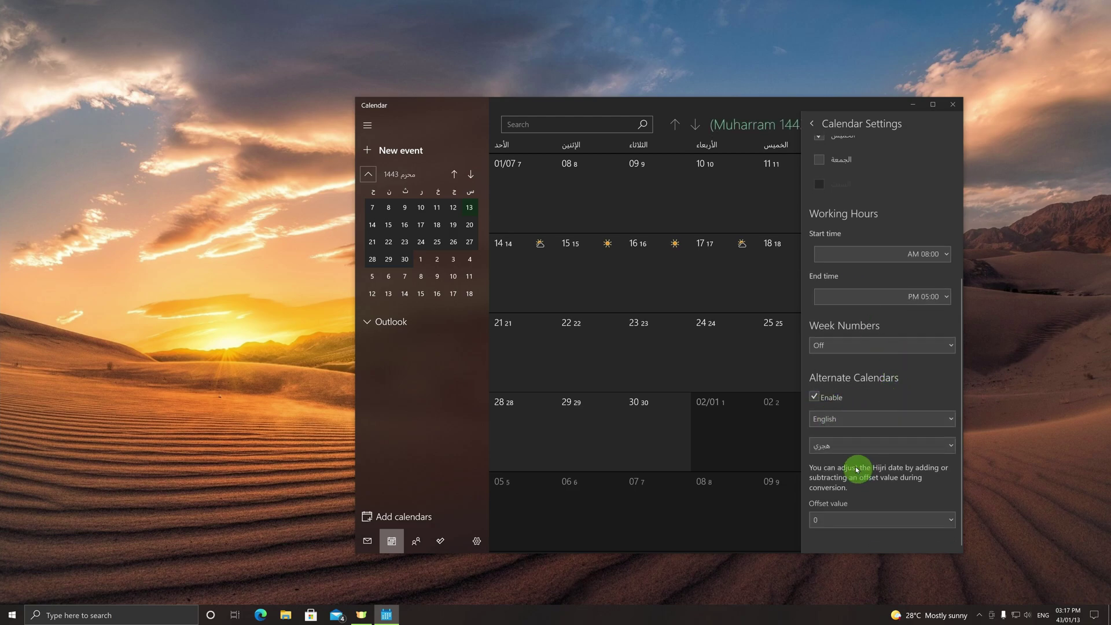
{"action": "left_click", "coordinate": [817, 447]}
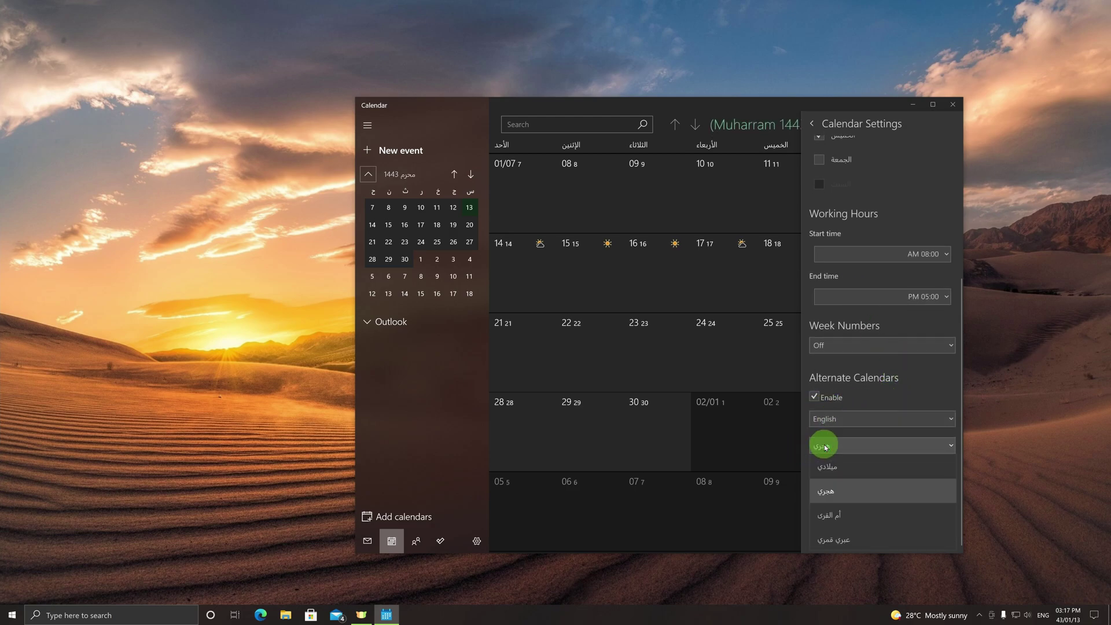
{"action": "left_click", "coordinate": [849, 468]}
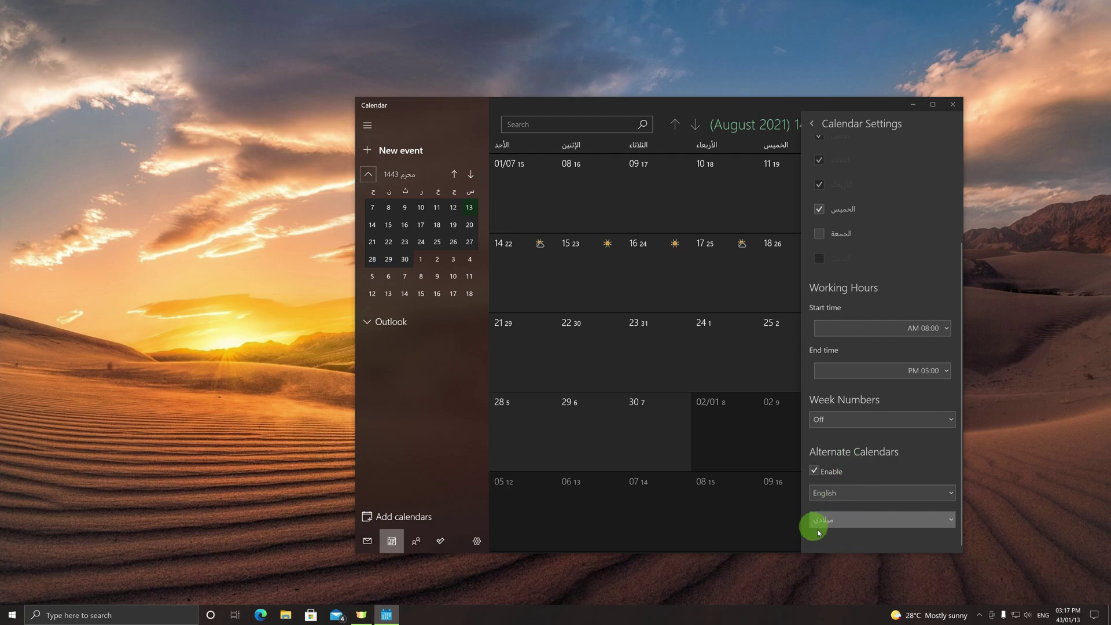
{"action": "left_click", "coordinate": [741, 228]}
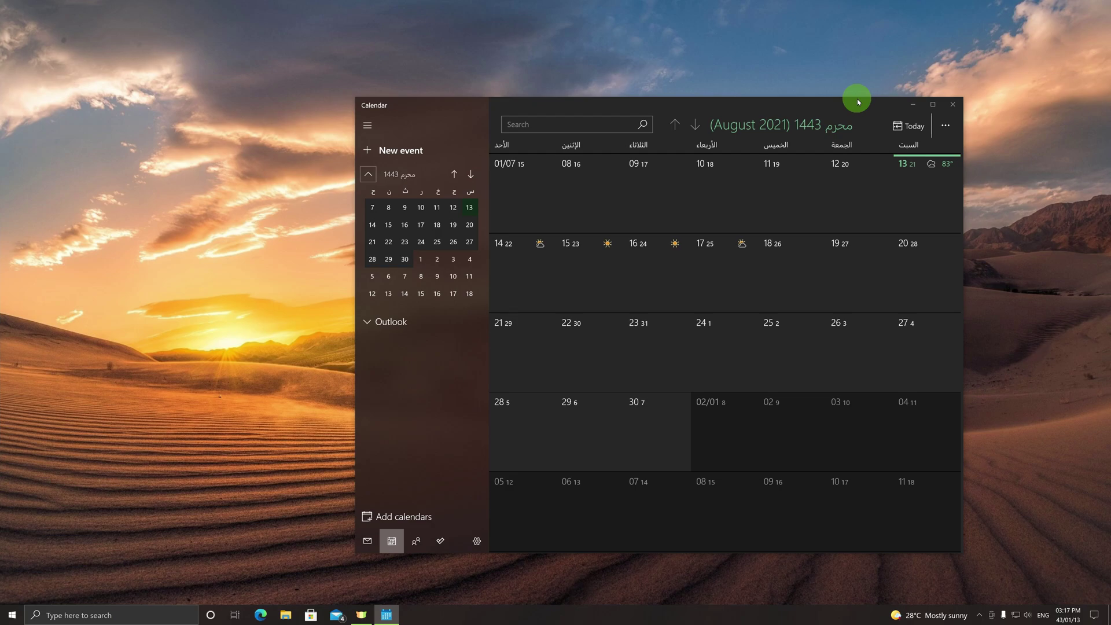
{"action": "left_click_drag", "start_coordinate": [857, 101], "coordinate": [687, 99]}
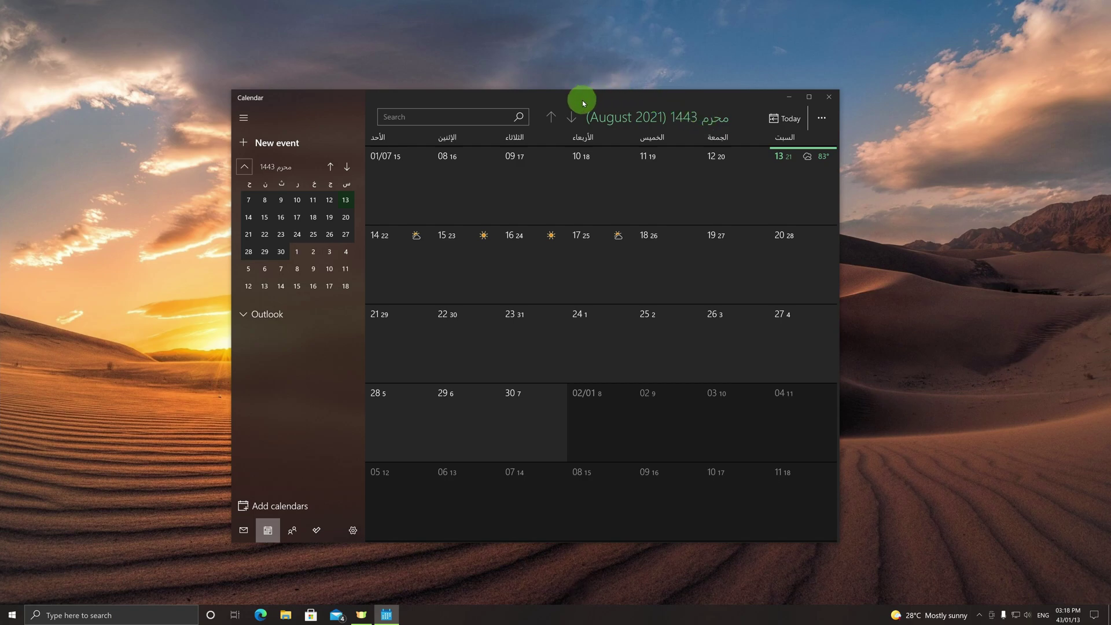
{"action": "left_click_drag", "start_coordinate": [582, 99], "coordinate": [660, 107]}
{"action": "mouse_move", "coordinate": [1078, 622]}
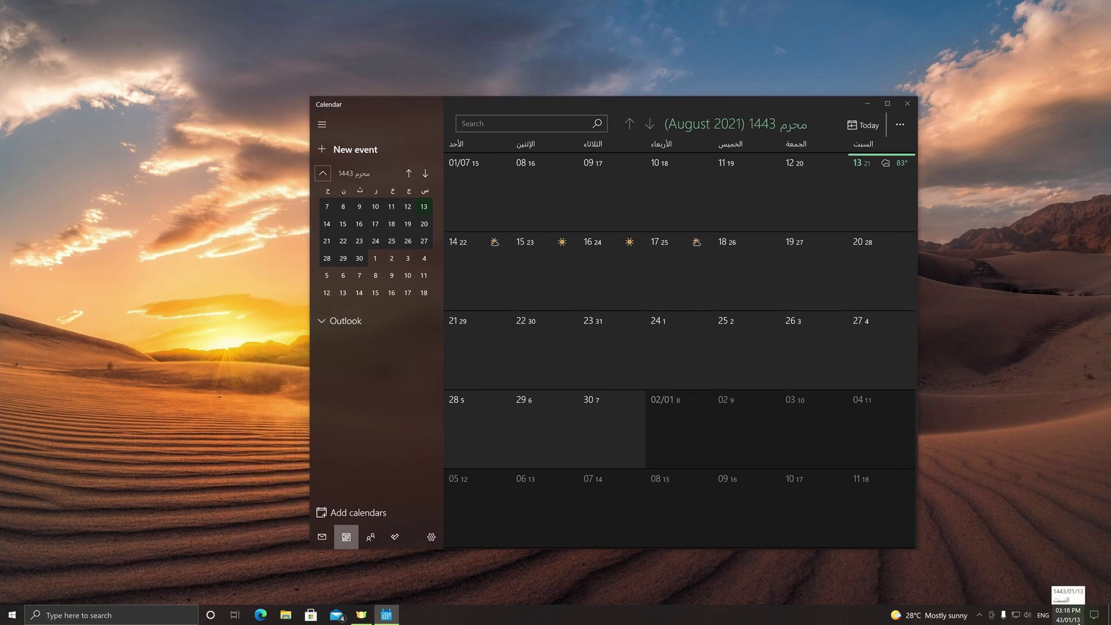
{"action": "left_click", "coordinate": [1071, 619]}
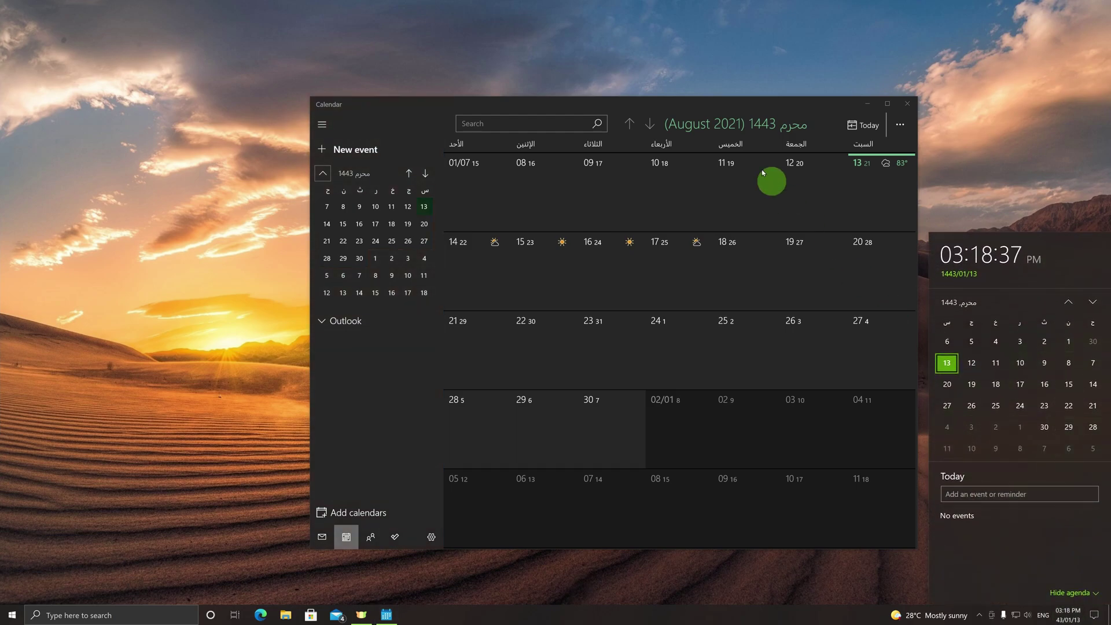
{"action": "left_click_drag", "start_coordinate": [736, 93], "coordinate": [728, 91]}
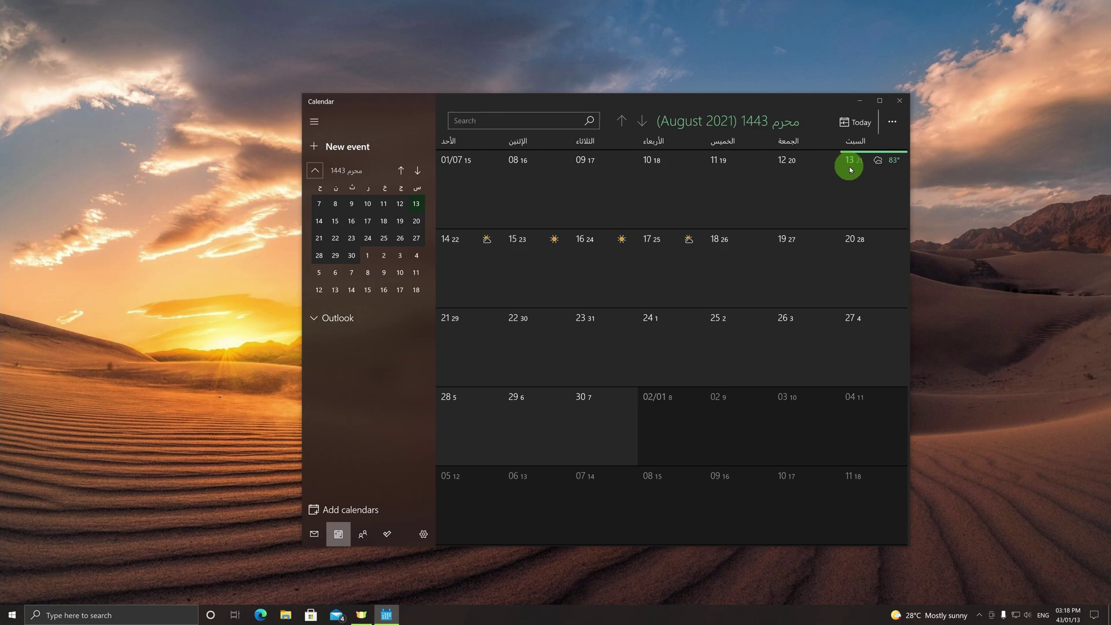
{"action": "left_click_drag", "start_coordinate": [549, 105], "coordinate": [572, 102]}
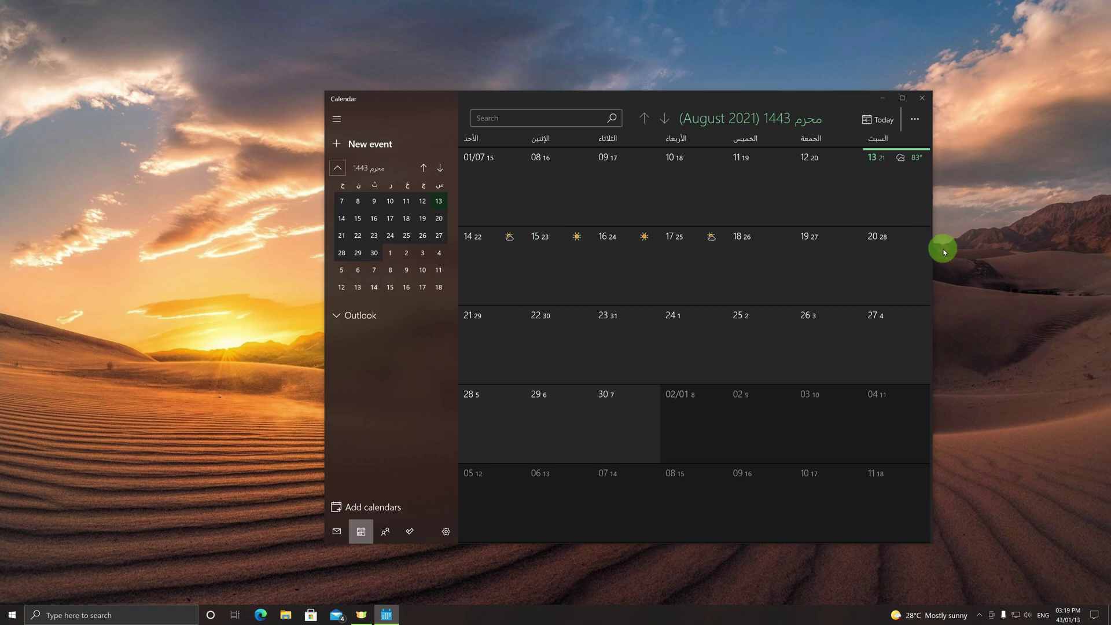
{"action": "left_click", "coordinate": [558, 252]}
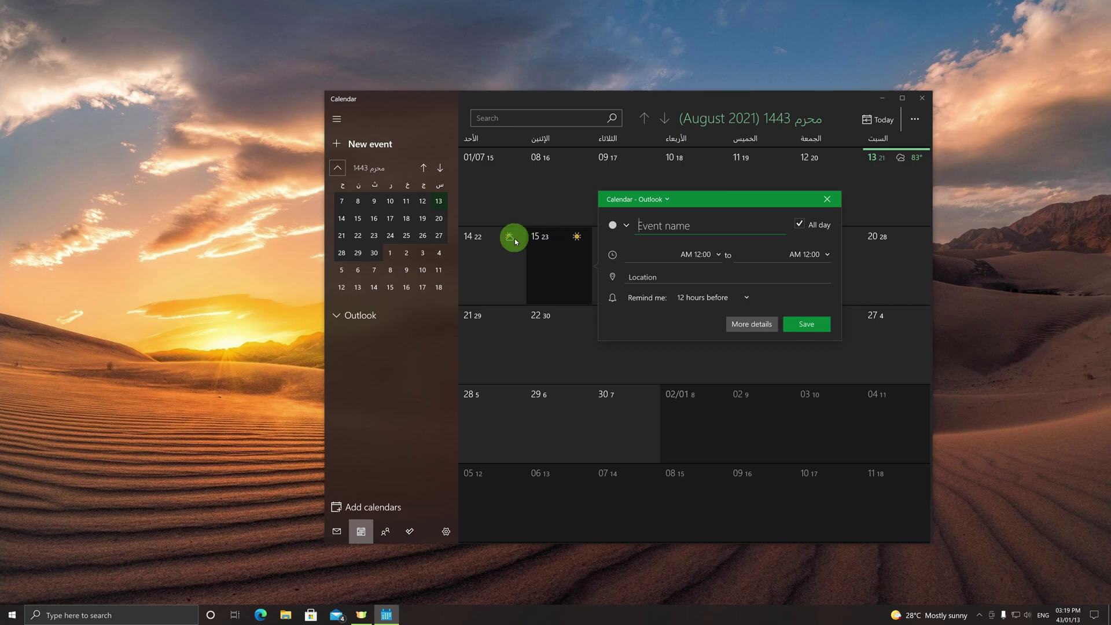
{"action": "left_click", "coordinate": [565, 251]}
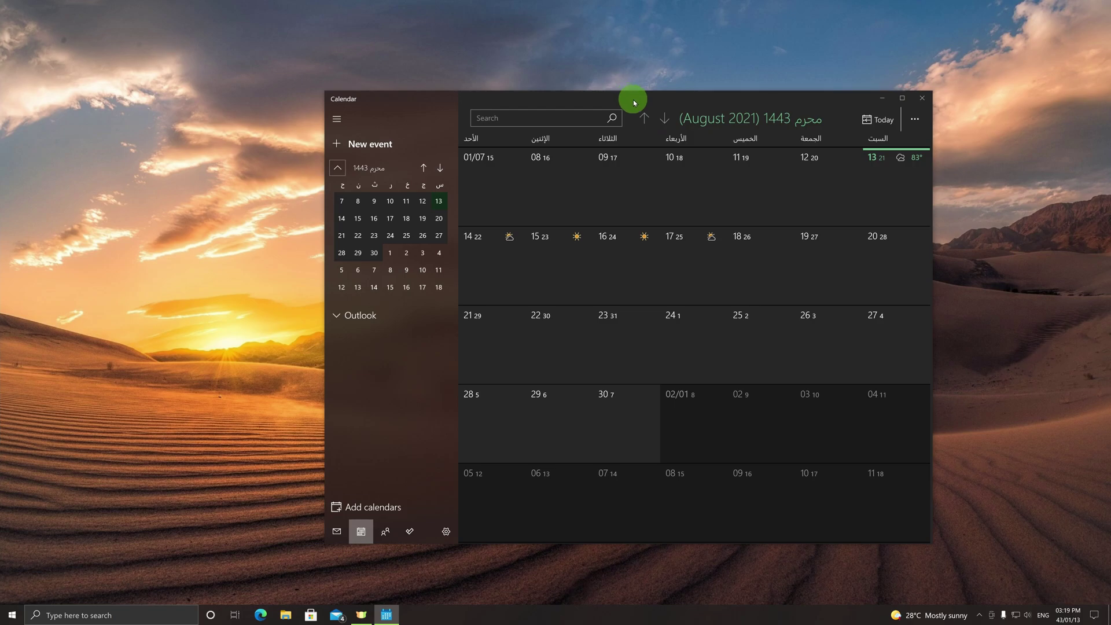
Move the Calendar window left and show the taskbar flyout reading 1443/01/13
{"action": "left_click_drag", "start_coordinate": [633, 100], "coordinate": [621, 56]}
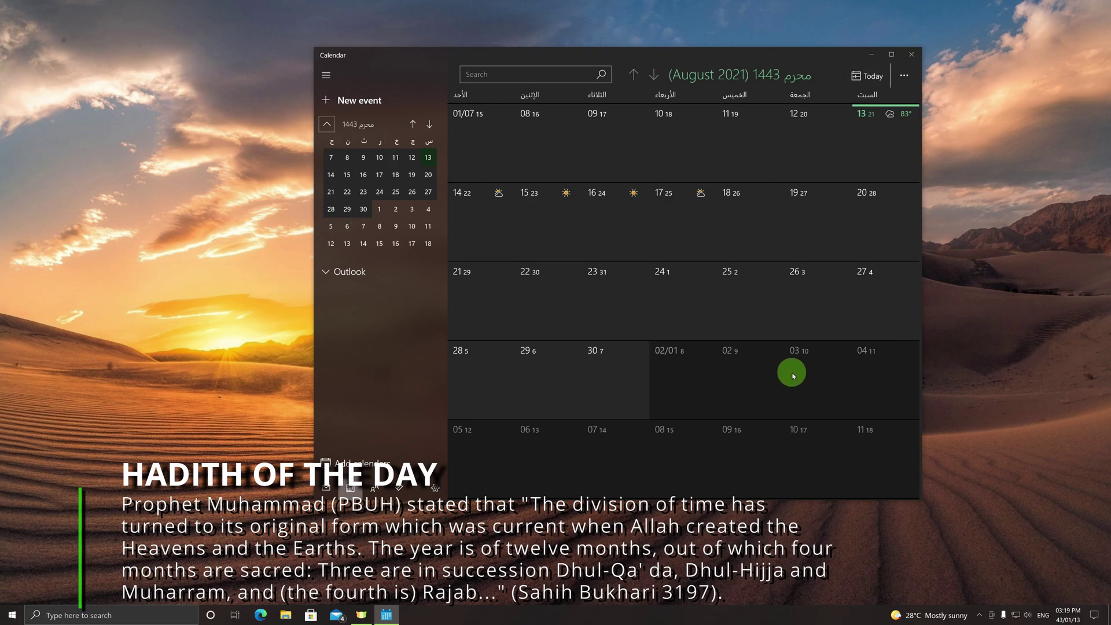
{"action": "left_click", "coordinate": [1067, 614]}
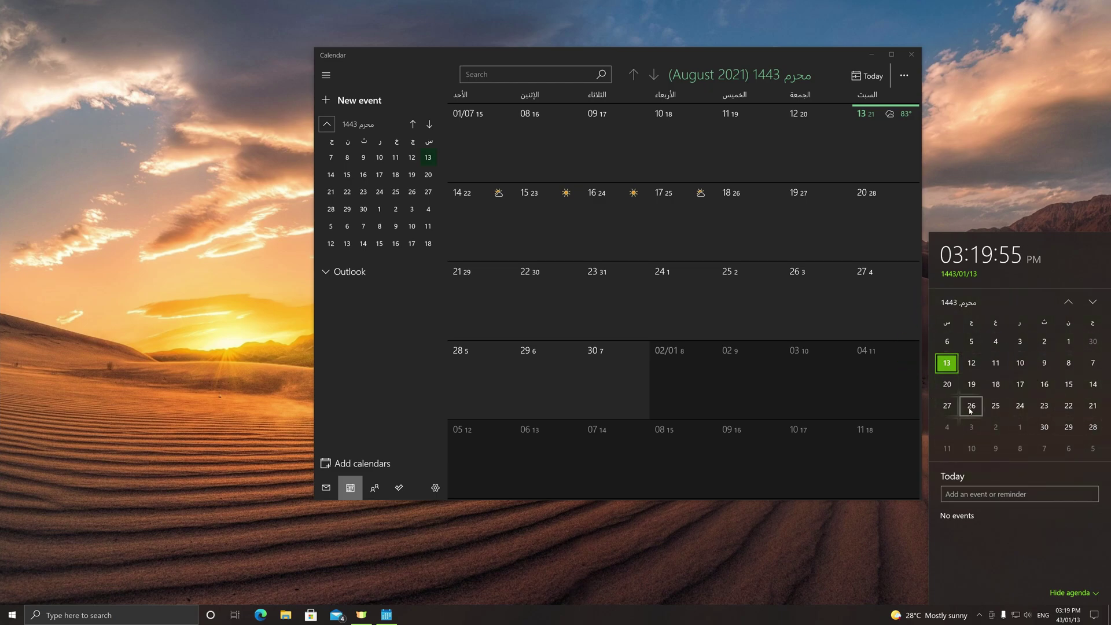
Confirm the Regional format is Arabic (Saudi Arabia), then minimize Settings and open Start
{"action": "right_click", "coordinate": [1067, 615]}
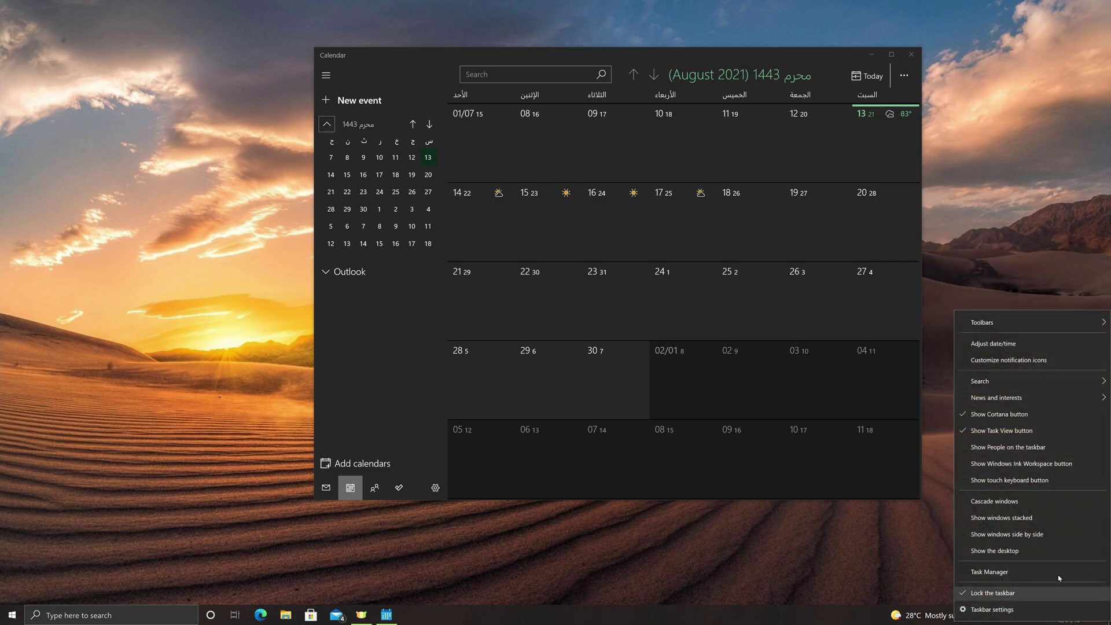
{"action": "left_click", "coordinate": [1004, 342]}
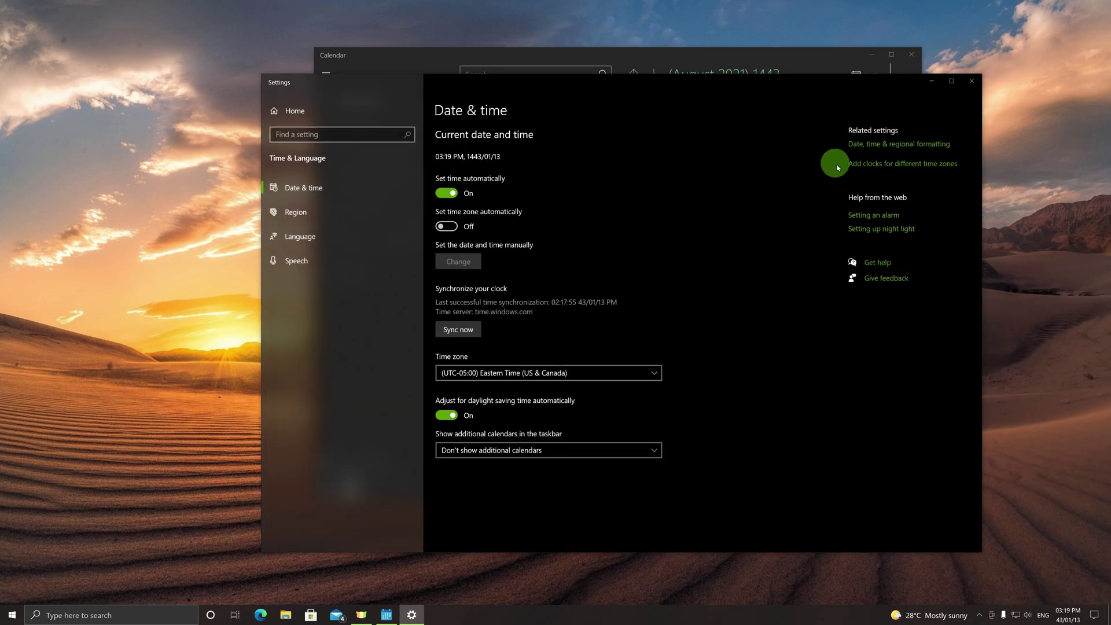
{"action": "left_click", "coordinate": [864, 144]}
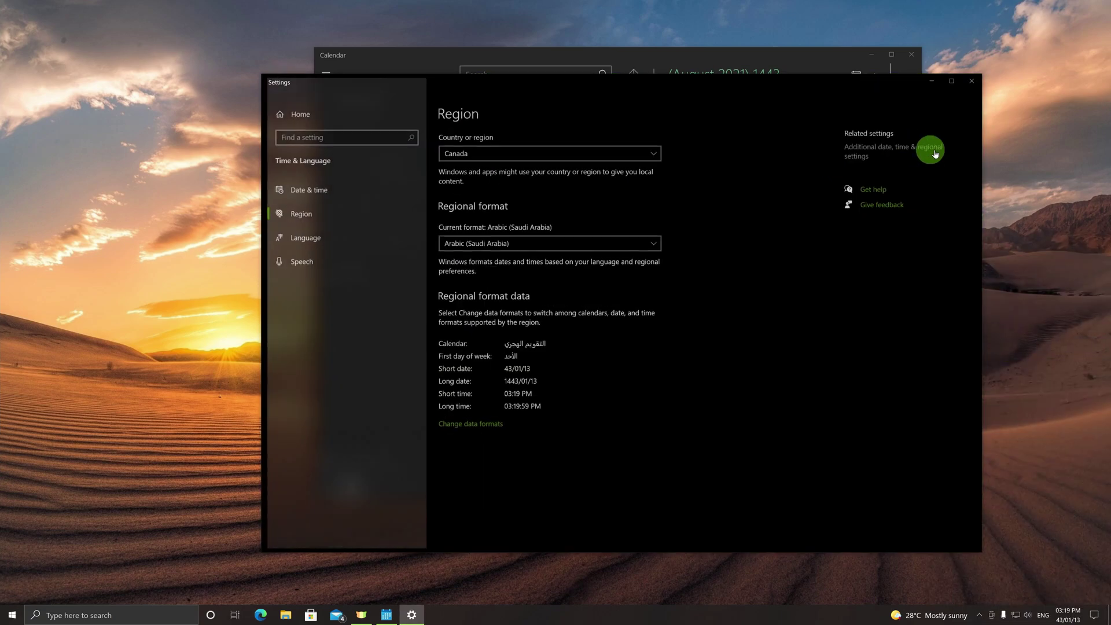
{"action": "left_click", "coordinate": [530, 242]}
{"action": "scroll", "coordinate": [522, 199], "scroll_direction": "up", "scroll_amount": 5}
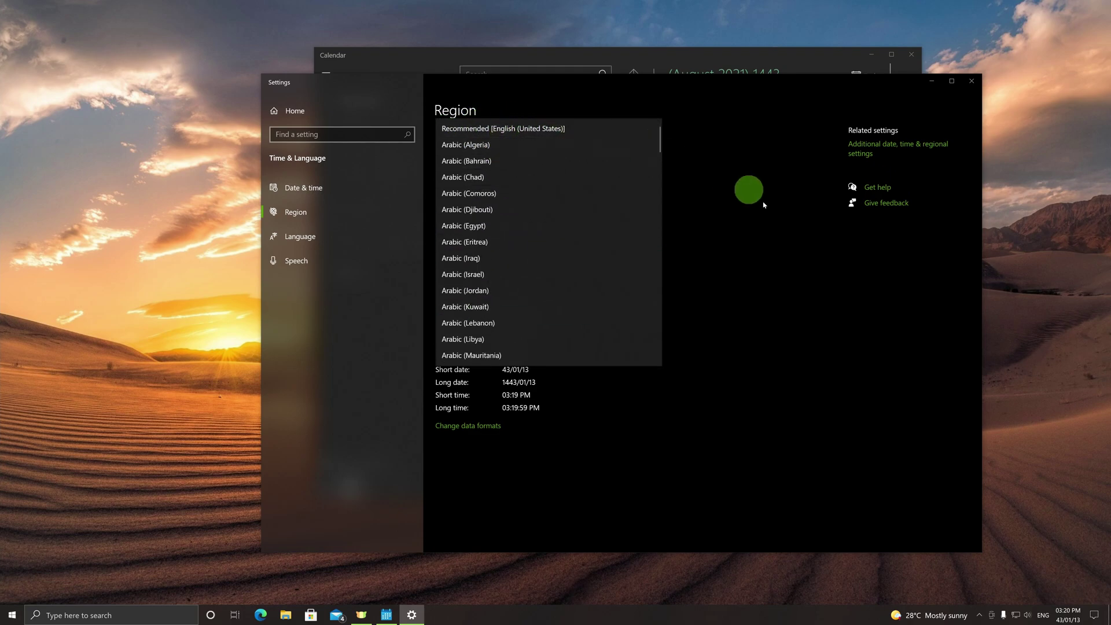
{"action": "left_click", "coordinate": [761, 203]}
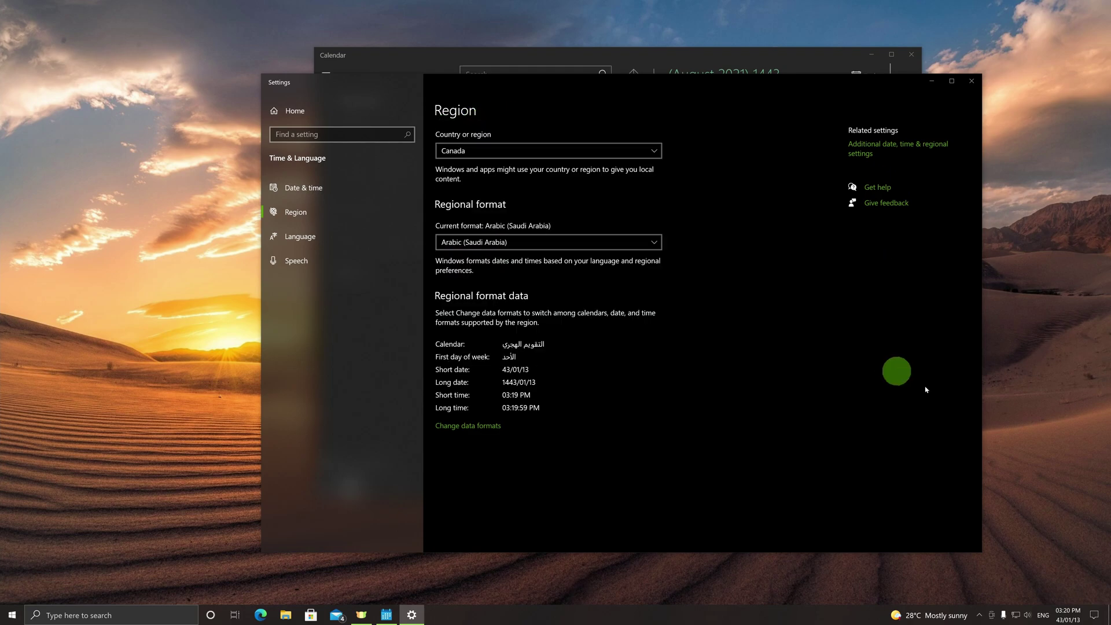
{"action": "left_click", "coordinate": [931, 81]}
{"action": "left_click", "coordinate": [11, 614]}
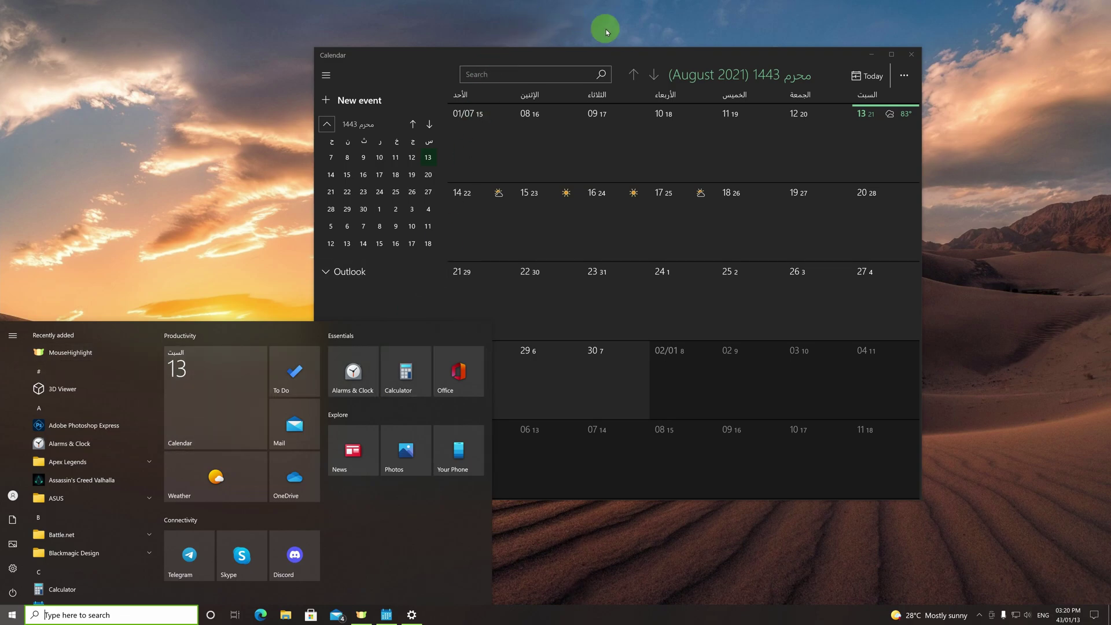
Position the Calendar window beside the taskbar date flyout showing 1443/01/13
{"action": "left_click_drag", "start_coordinate": [617, 61], "coordinate": [637, 50]}
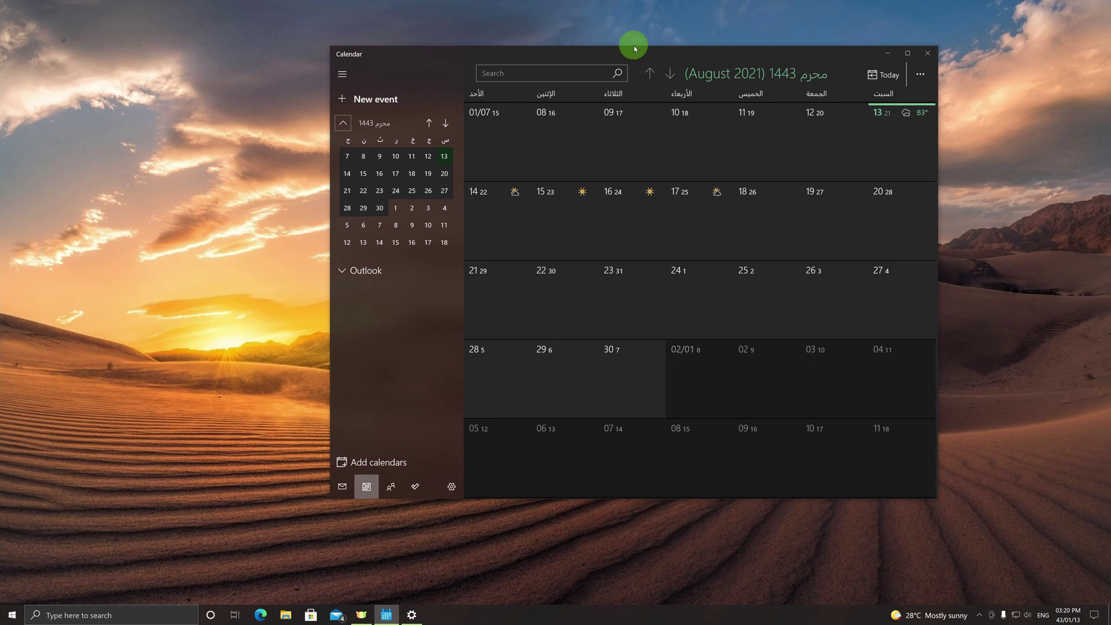
{"action": "left_click", "coordinate": [1067, 614]}
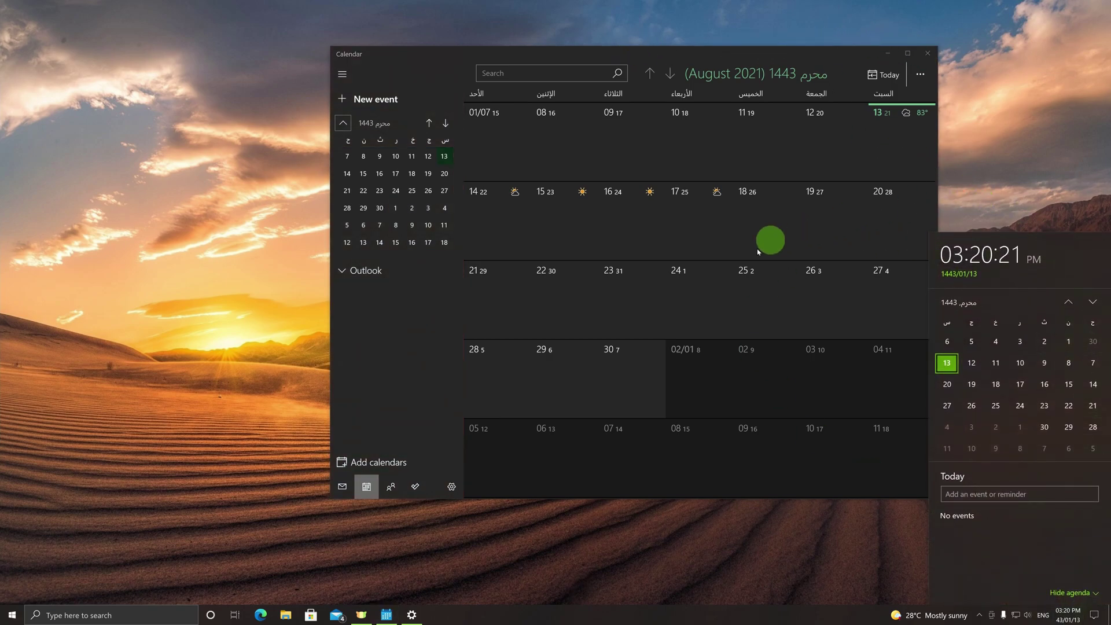
{"action": "left_click_drag", "start_coordinate": [810, 52], "coordinate": [757, 49]}
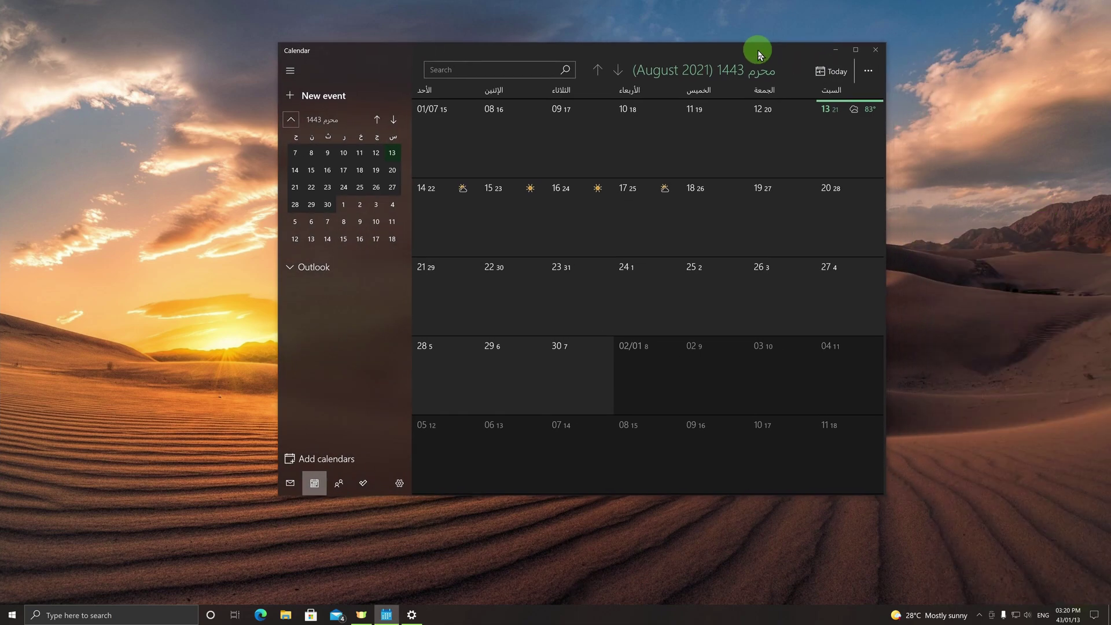
{"action": "key", "text": "super+alt+d"}
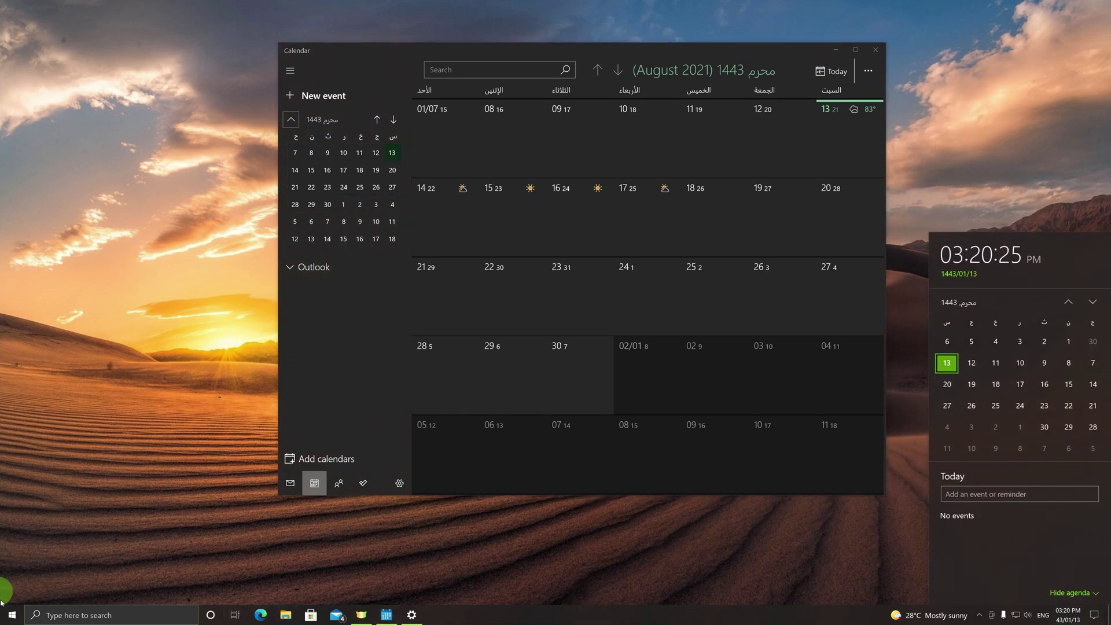